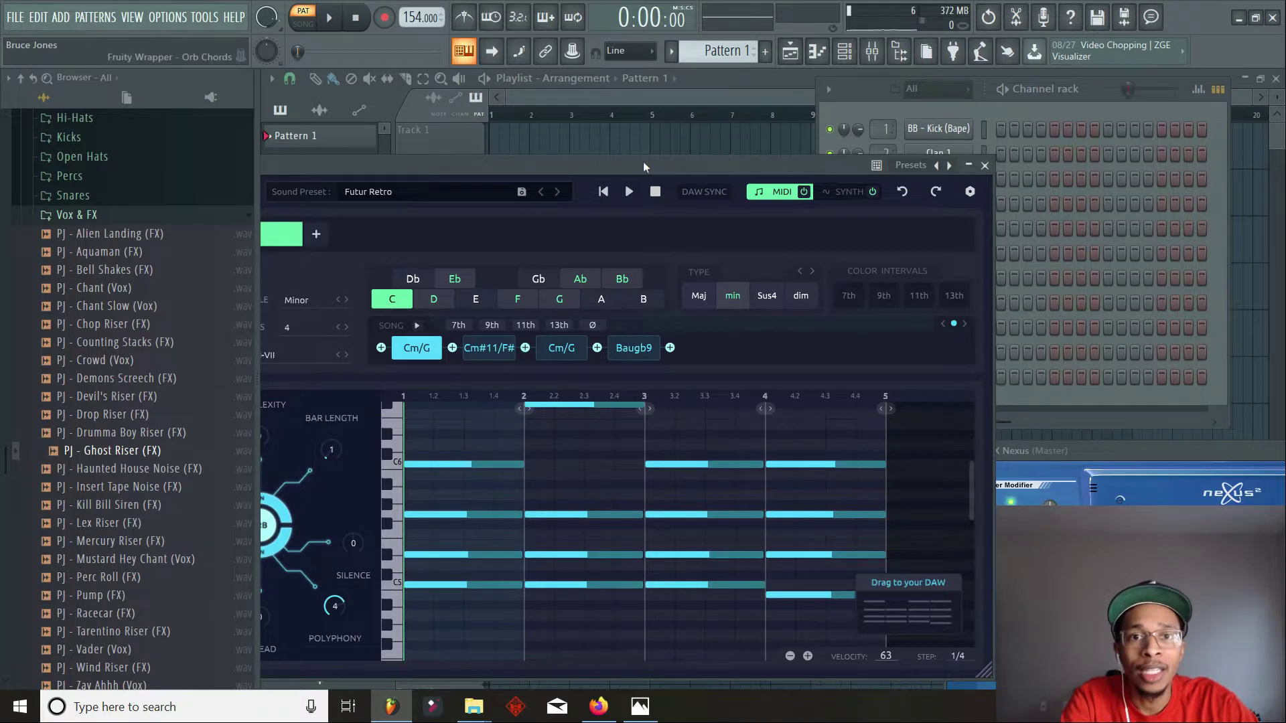
left_click_drag(643, 162, 840, 160)
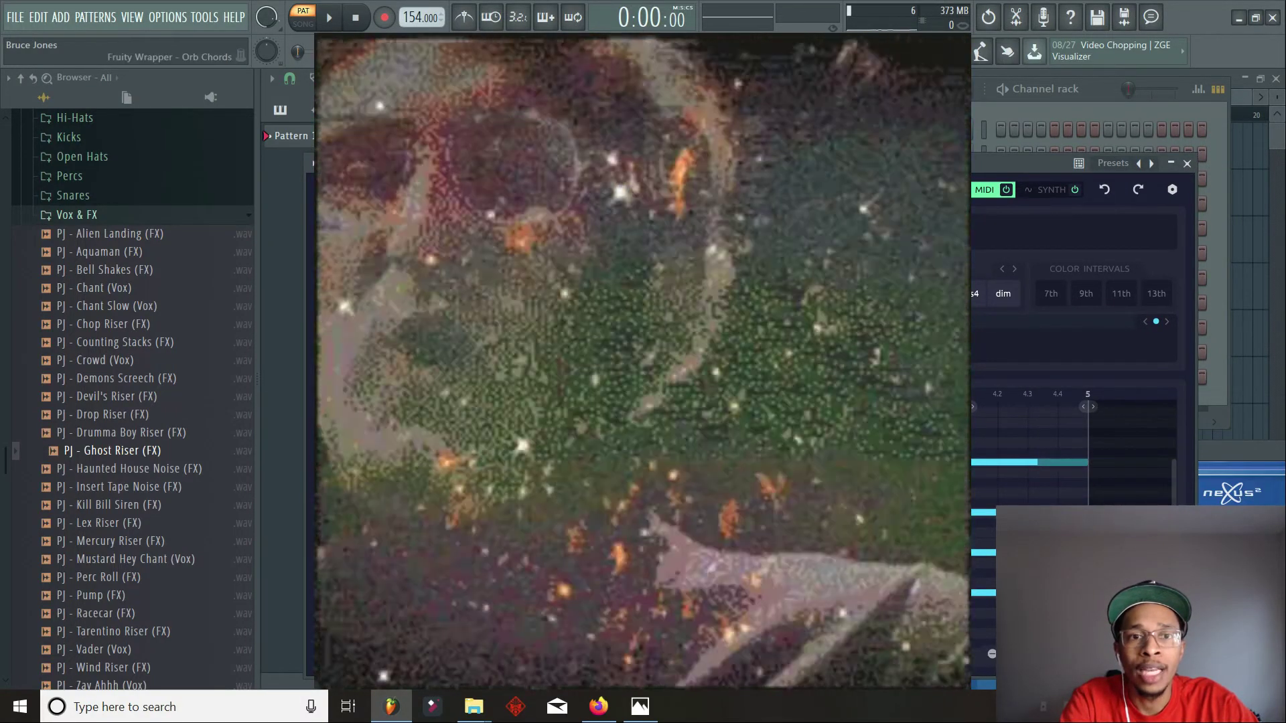
left_click_drag(840, 160, 777, 297)
left_click_drag(695, 294, 714, 267)
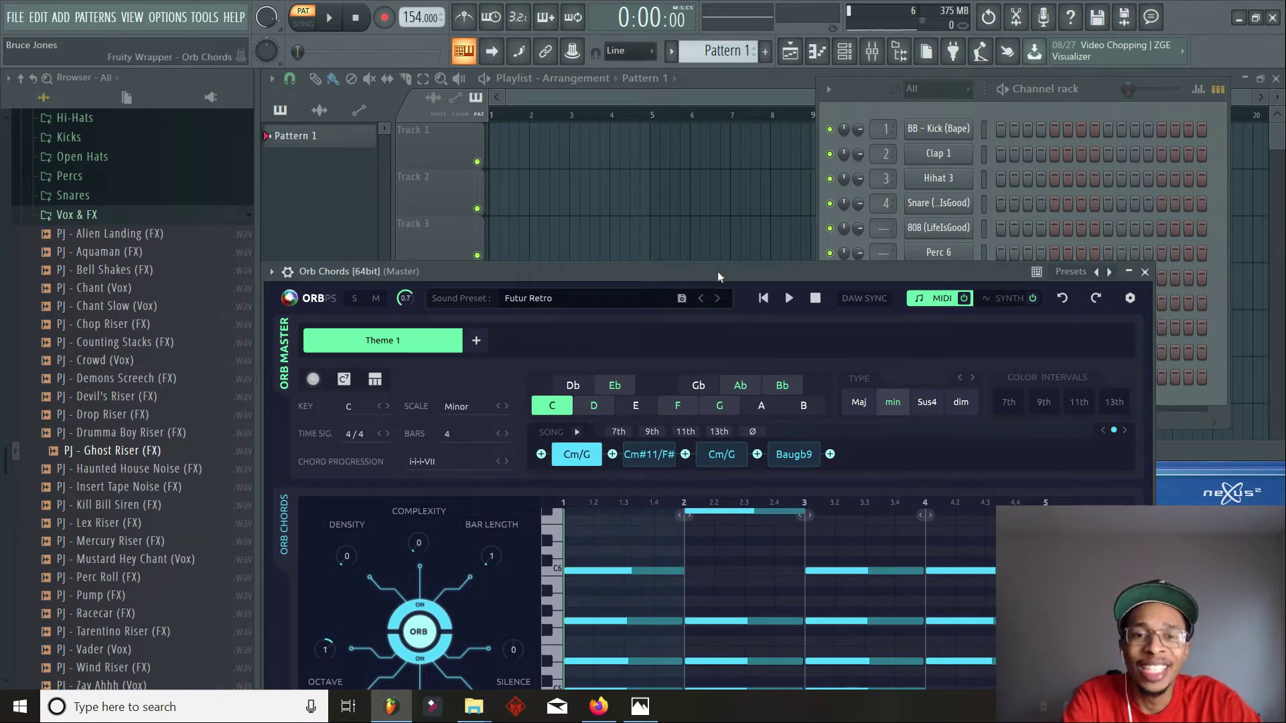
left_click_drag(715, 270, 651, 141)
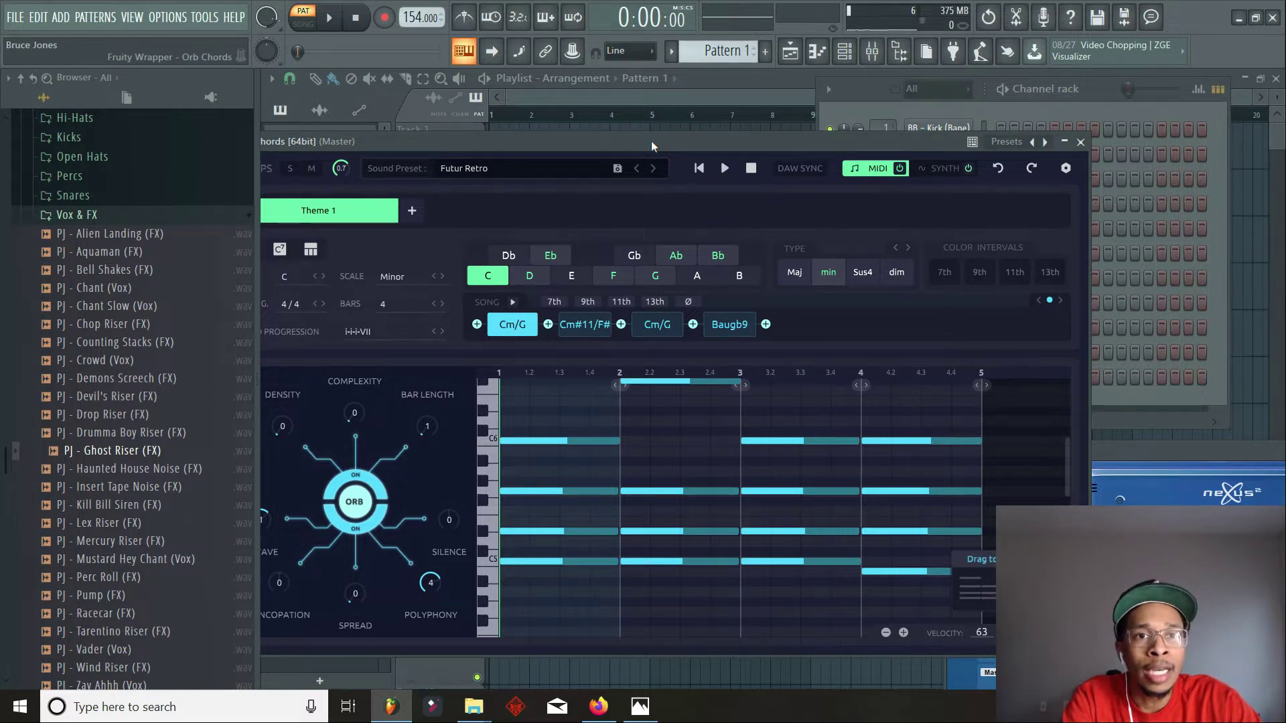
left_click_drag(658, 141, 466, 396)
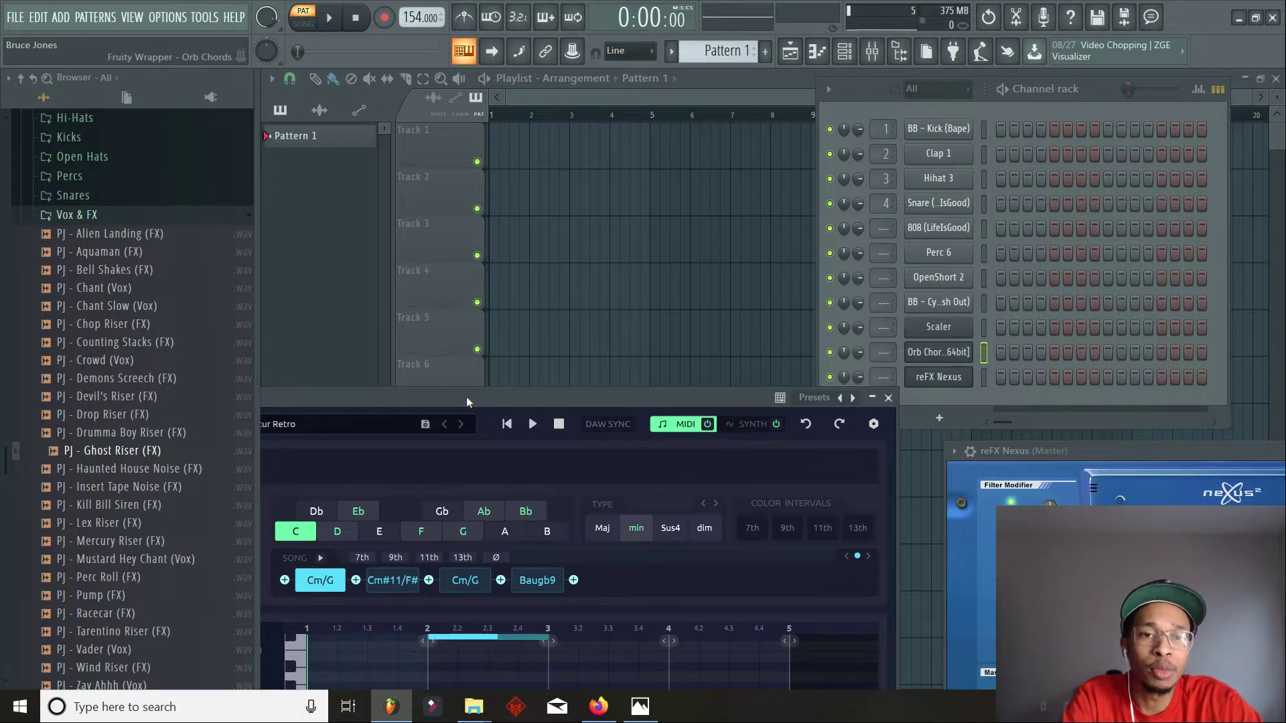
left_click_drag(484, 395, 706, 327)
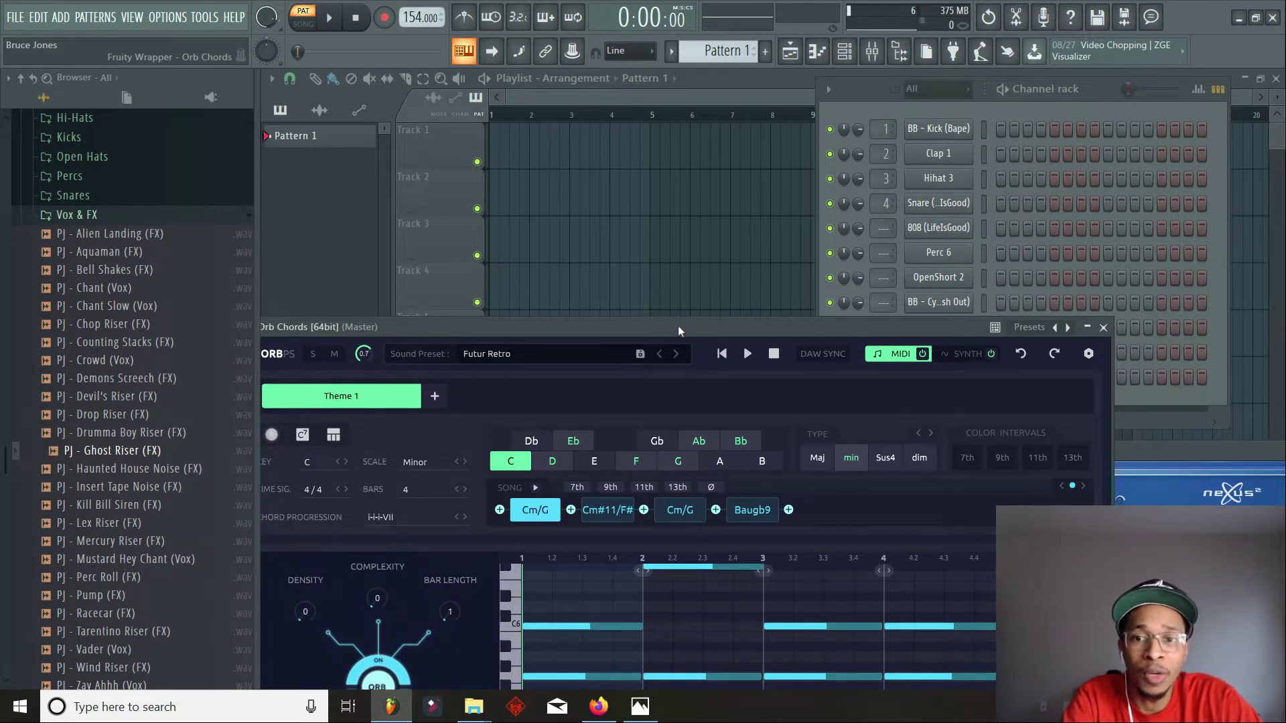
left_click_drag(678, 325, 718, 138)
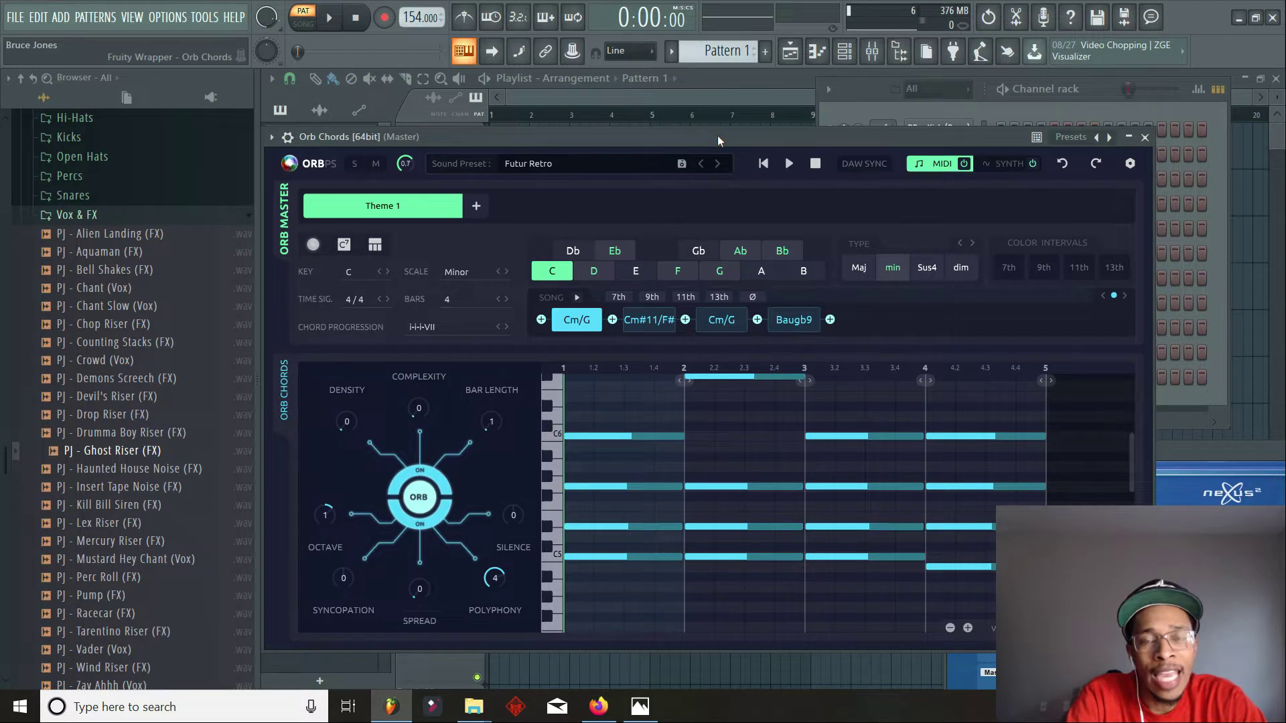
left_click_drag(712, 142, 708, 146)
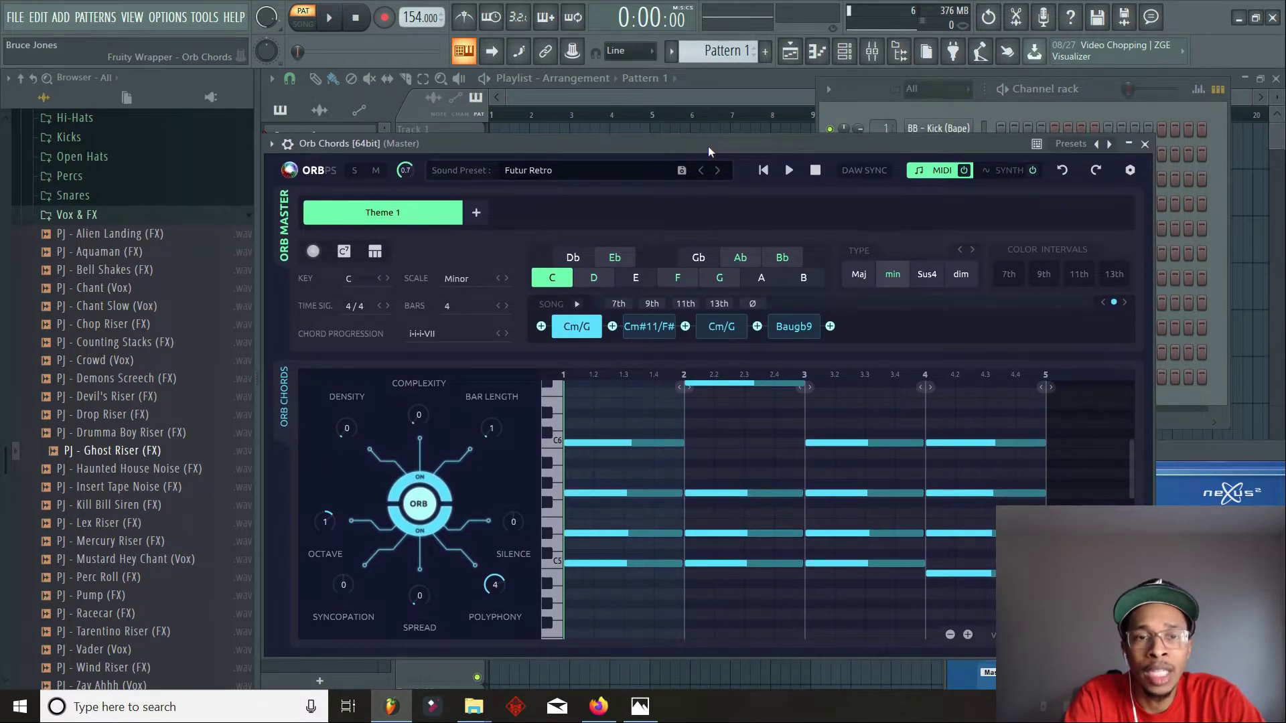
- Try the Ionian scale for Theme 1, return it to Minor and review the available scales
left_click(505, 280)
left_click(457, 282)
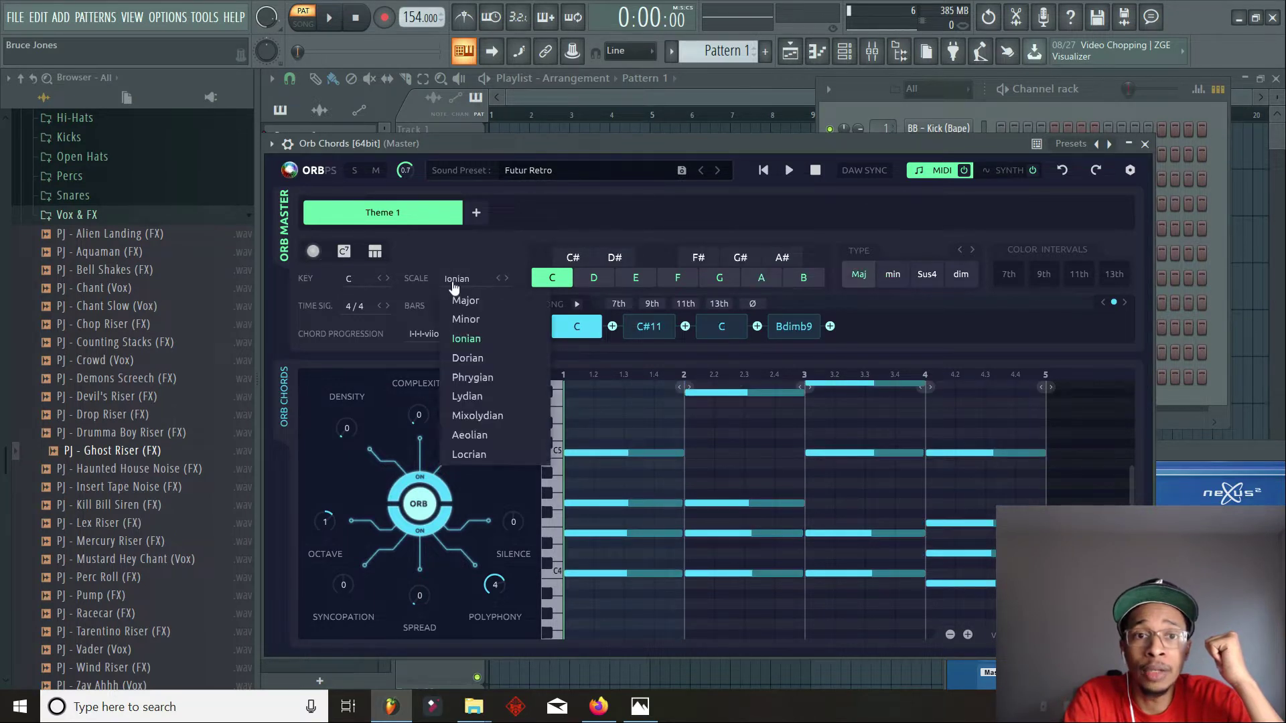
left_click(481, 315)
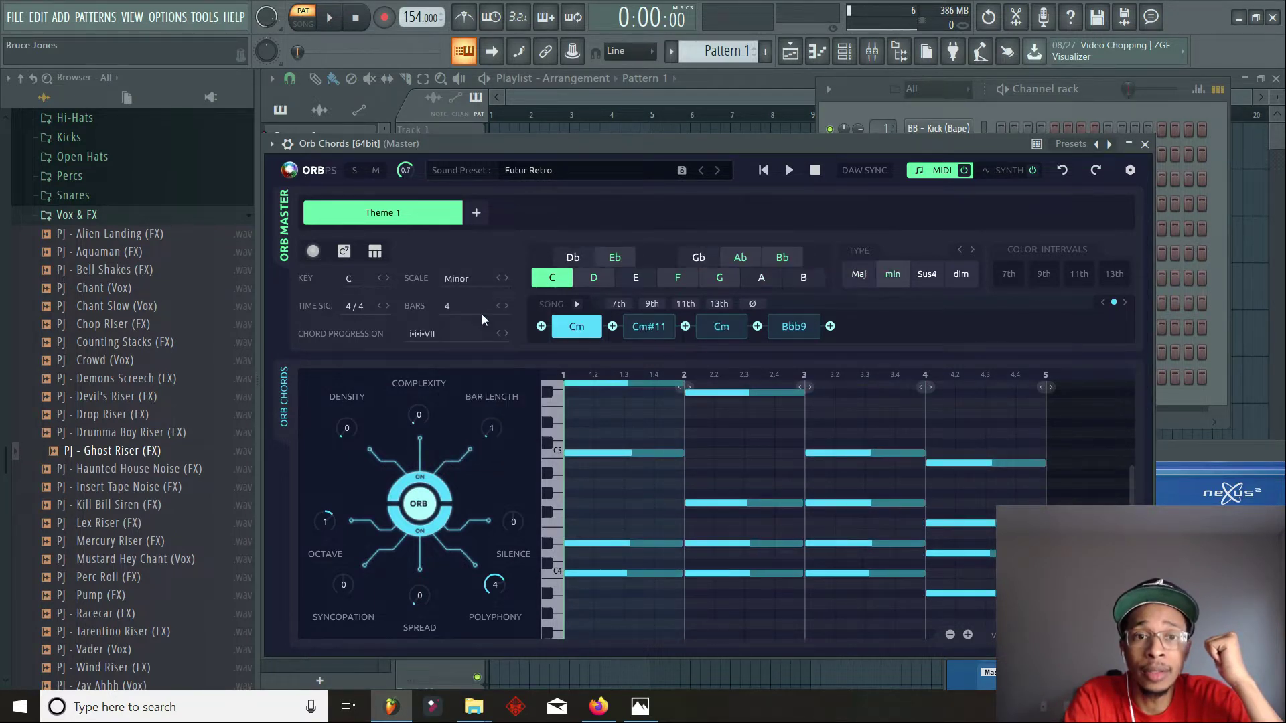
left_click(466, 280)
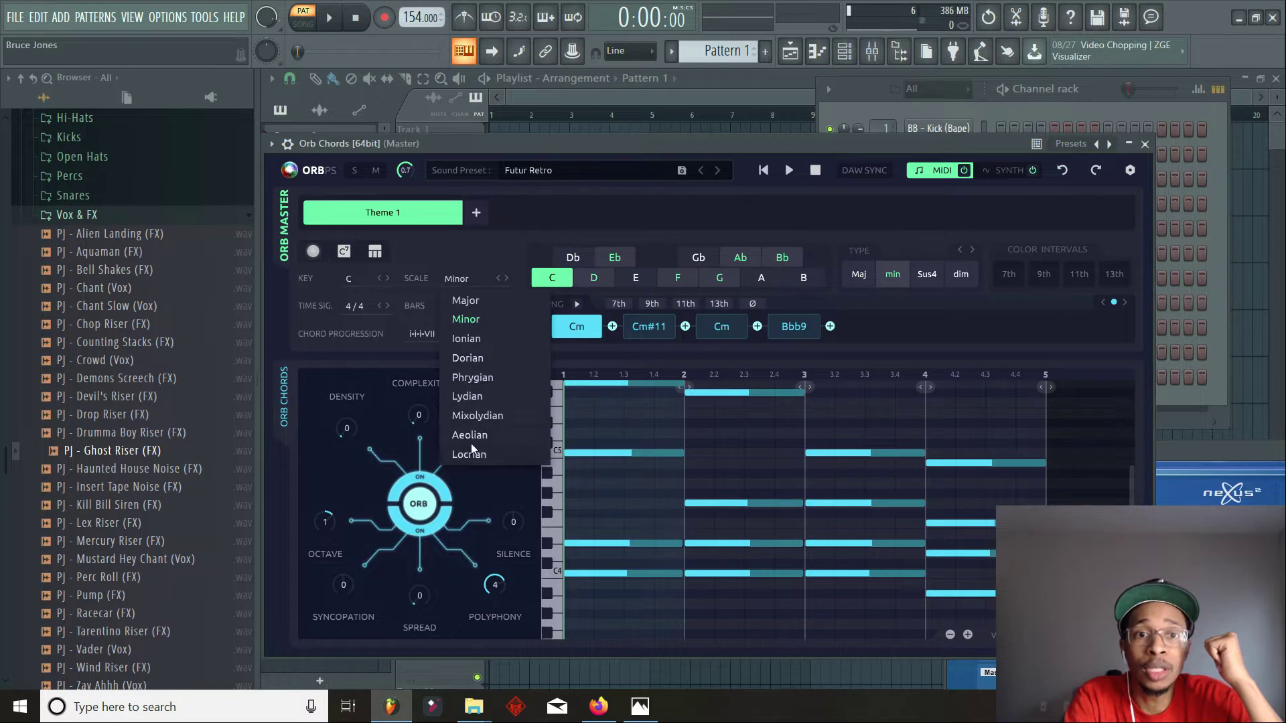
left_click(481, 246)
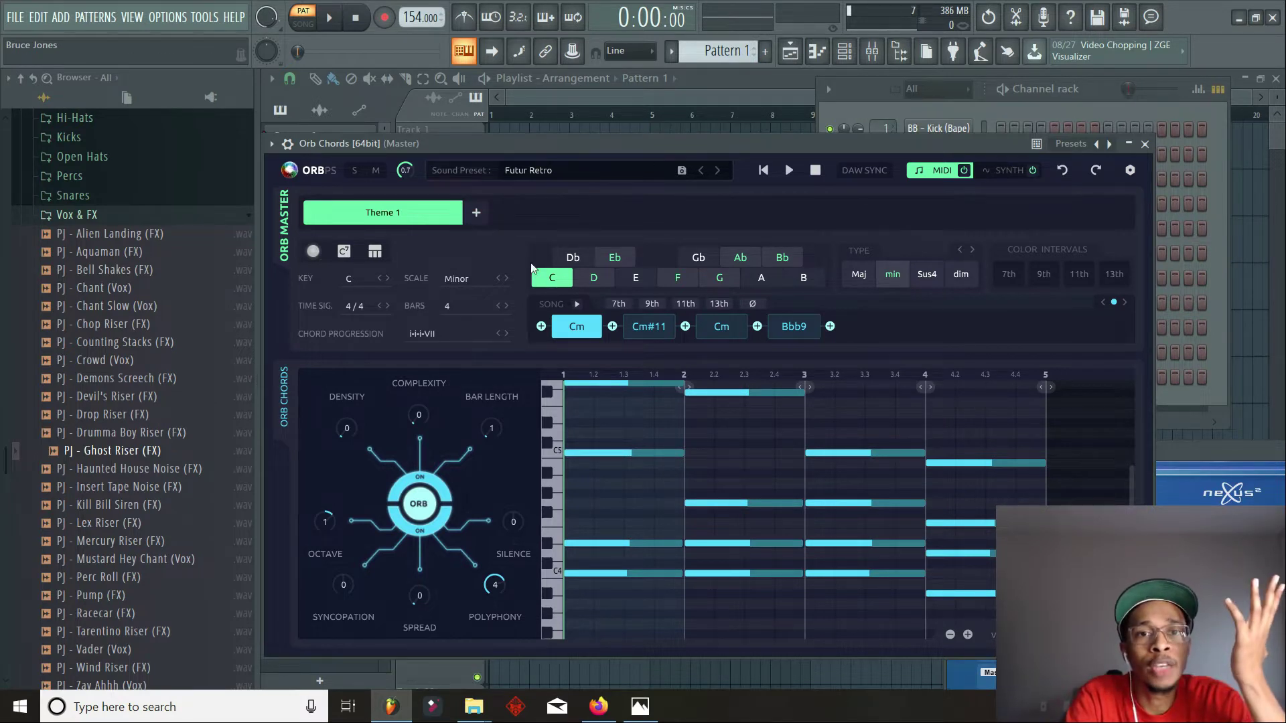
- Look through the chord sound presets without choosing another one, and play back the minor progression
left_click(642, 176)
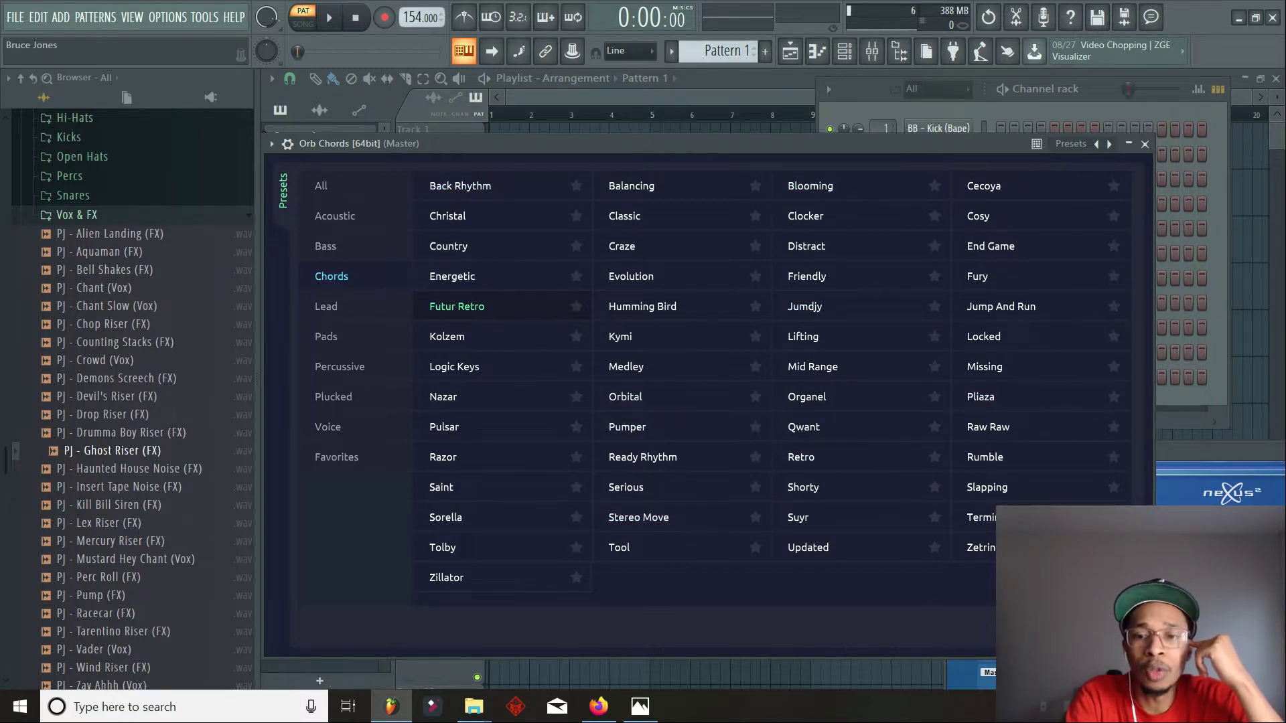
left_click(1093, 627)
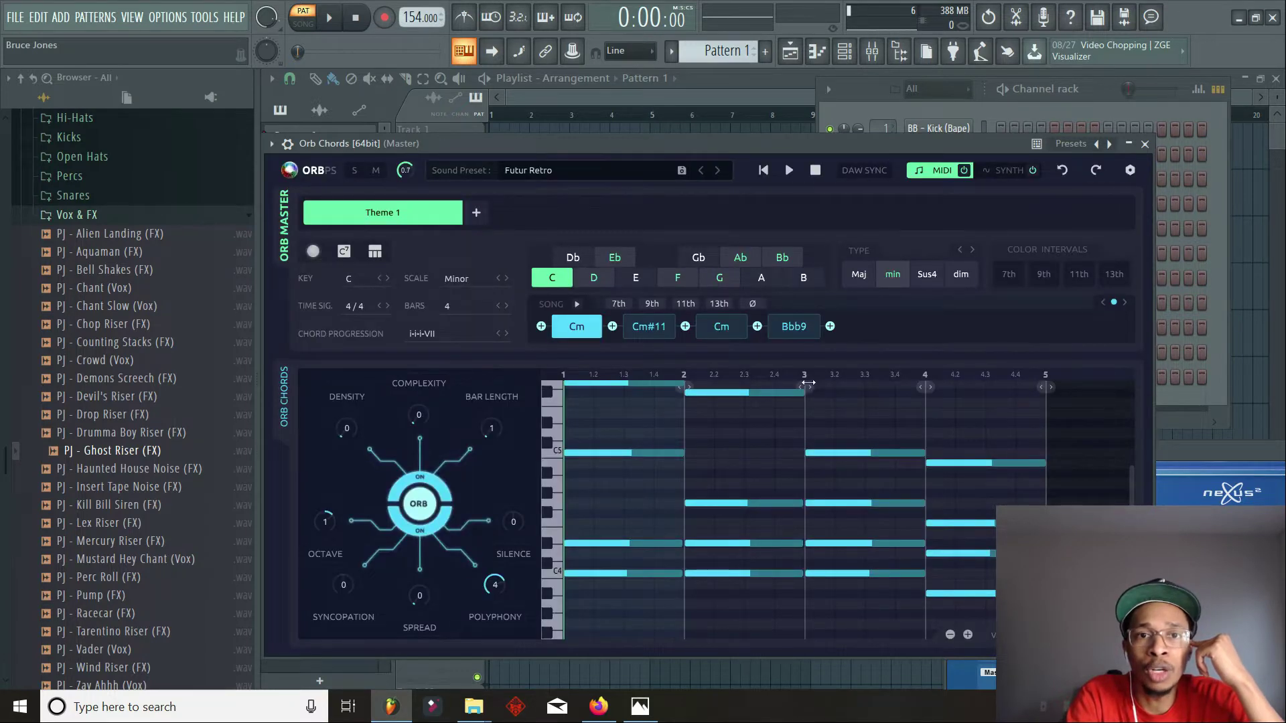
left_click(789, 171)
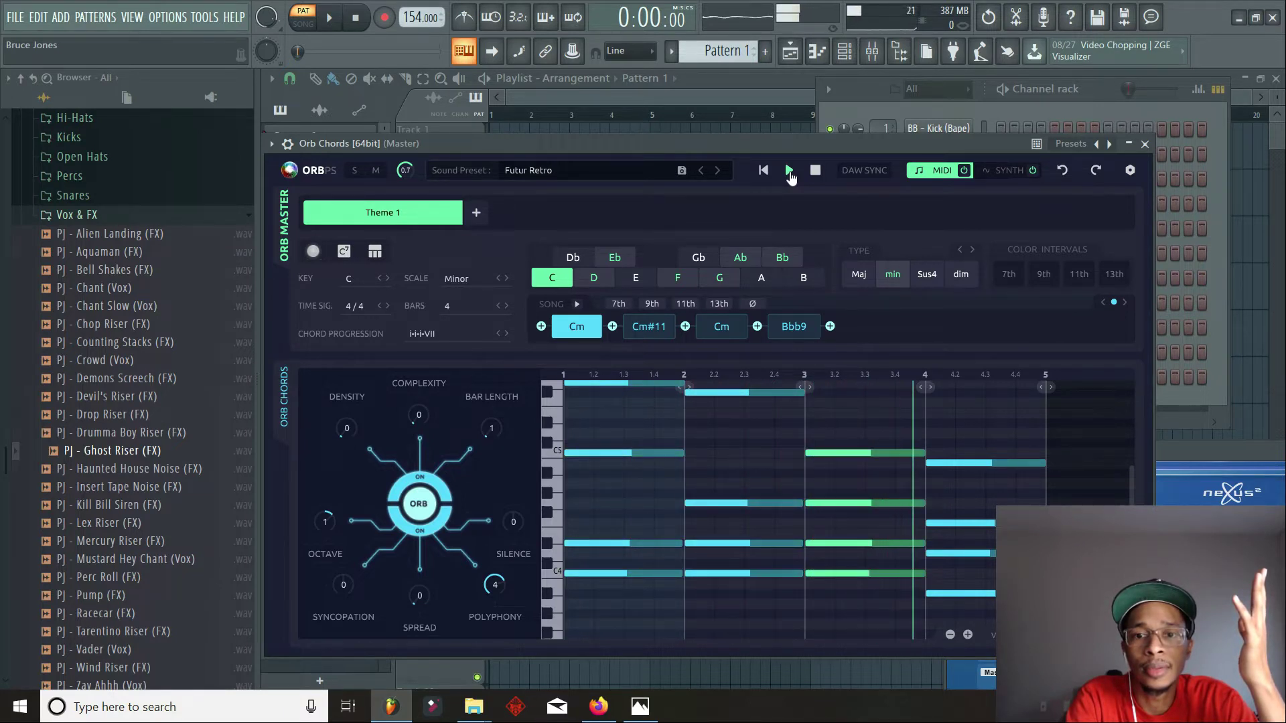
left_click(789, 172)
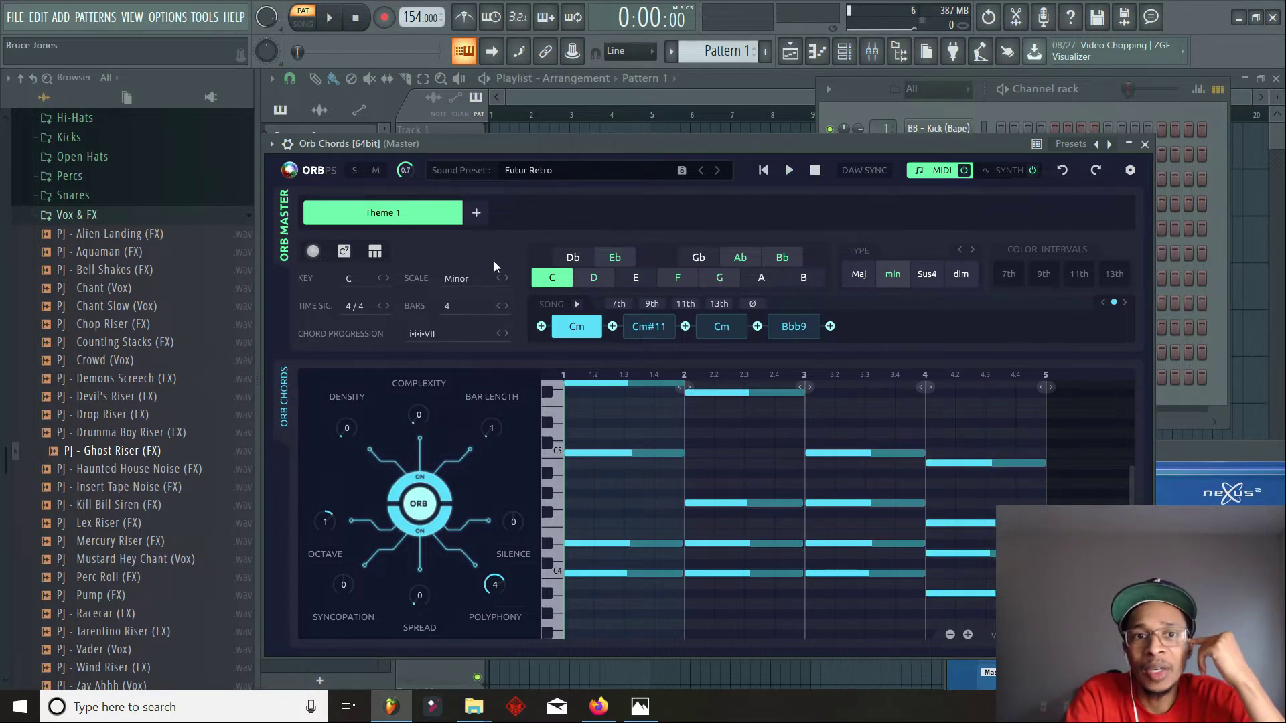
- Change Theme 1's scale to Major and set Complexity to 25
left_click(473, 282)
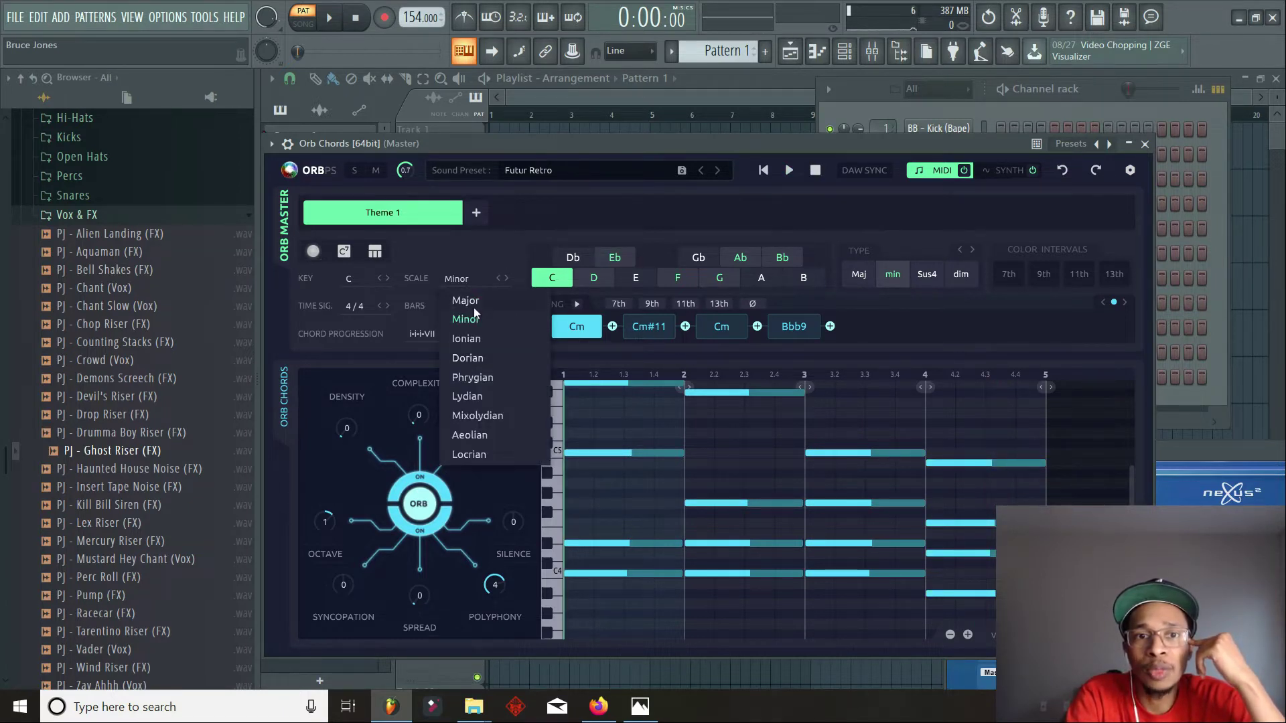
left_click(471, 303)
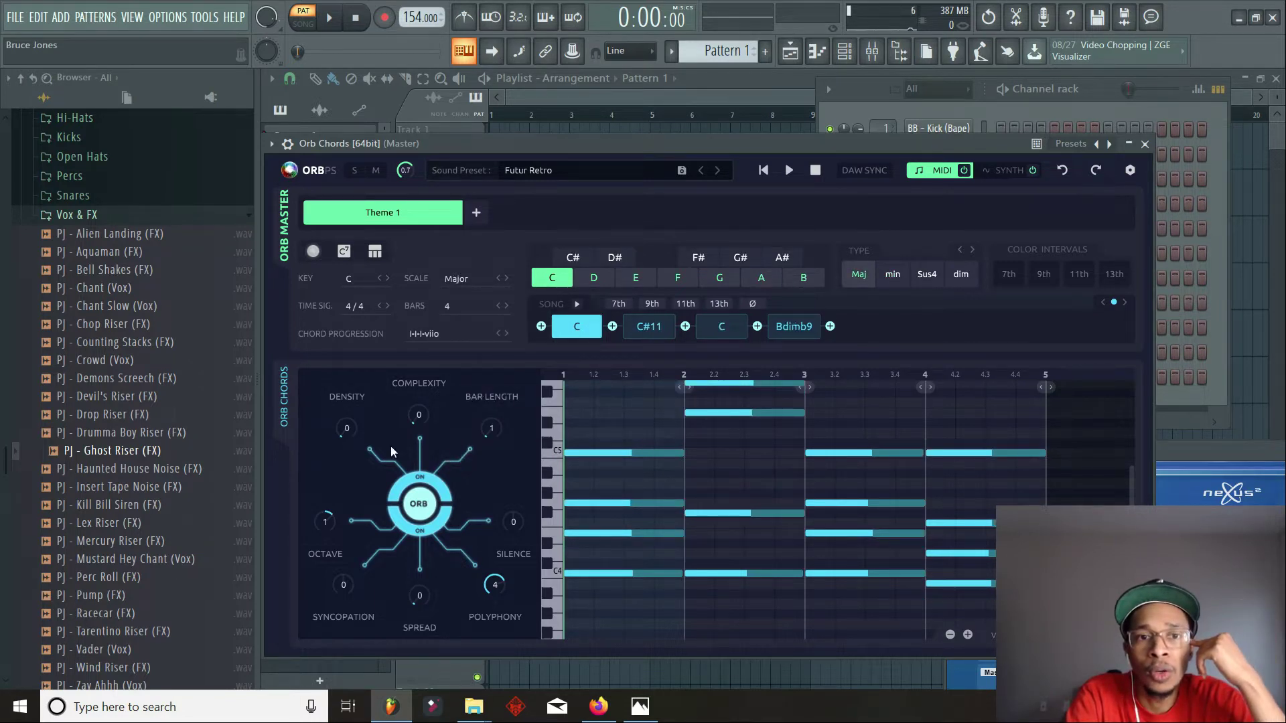
left_click(413, 418)
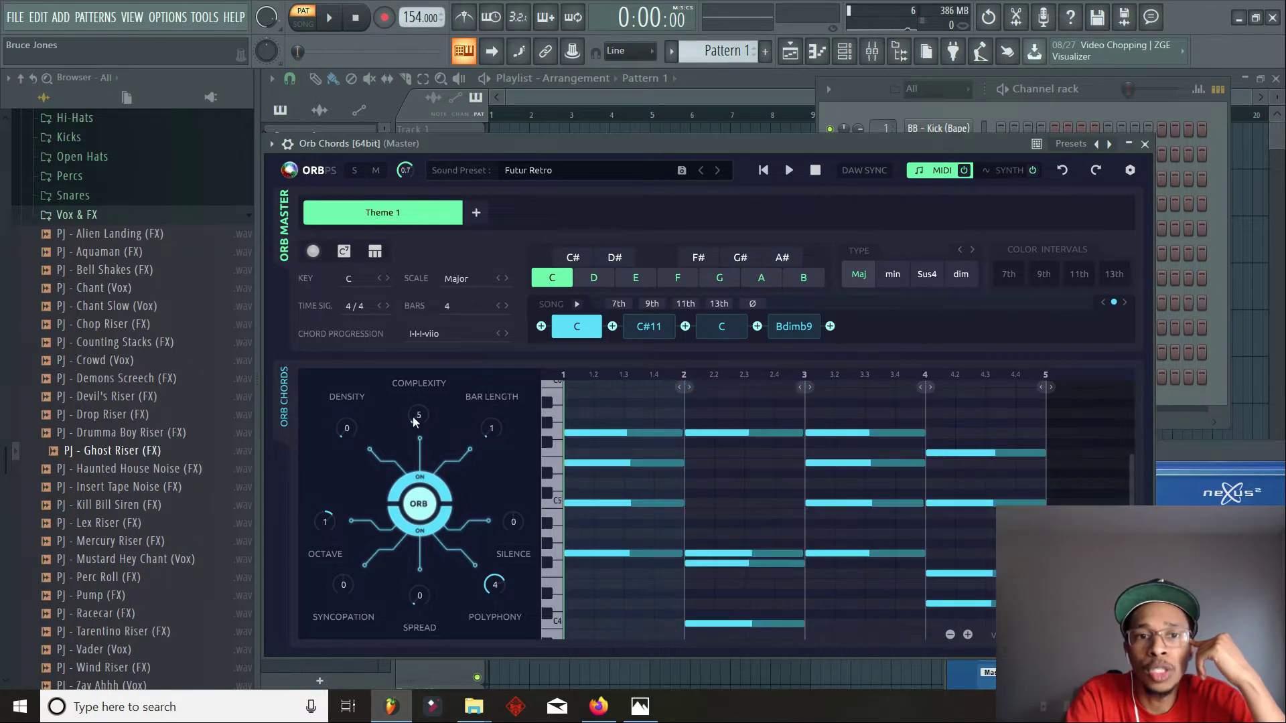
left_click_drag(412, 424, 411, 401)
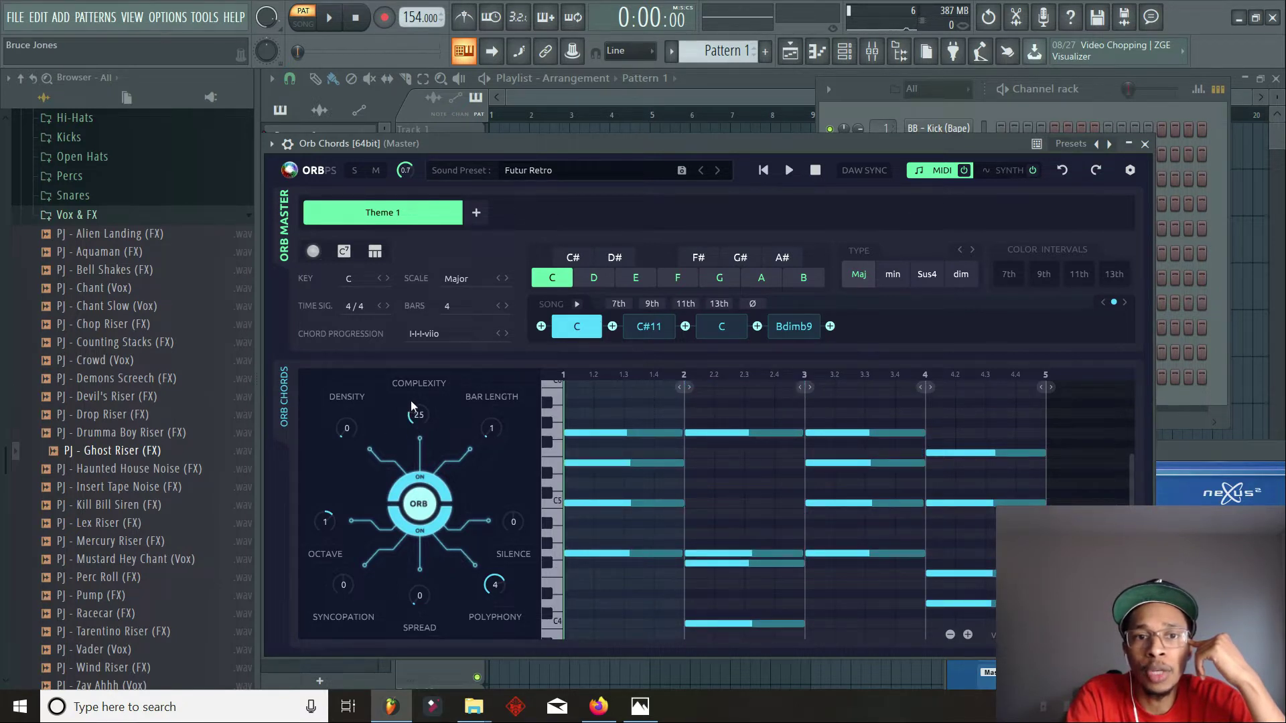
- Select the second chord, add 7ths to the whole progression and play it back
left_click(645, 328)
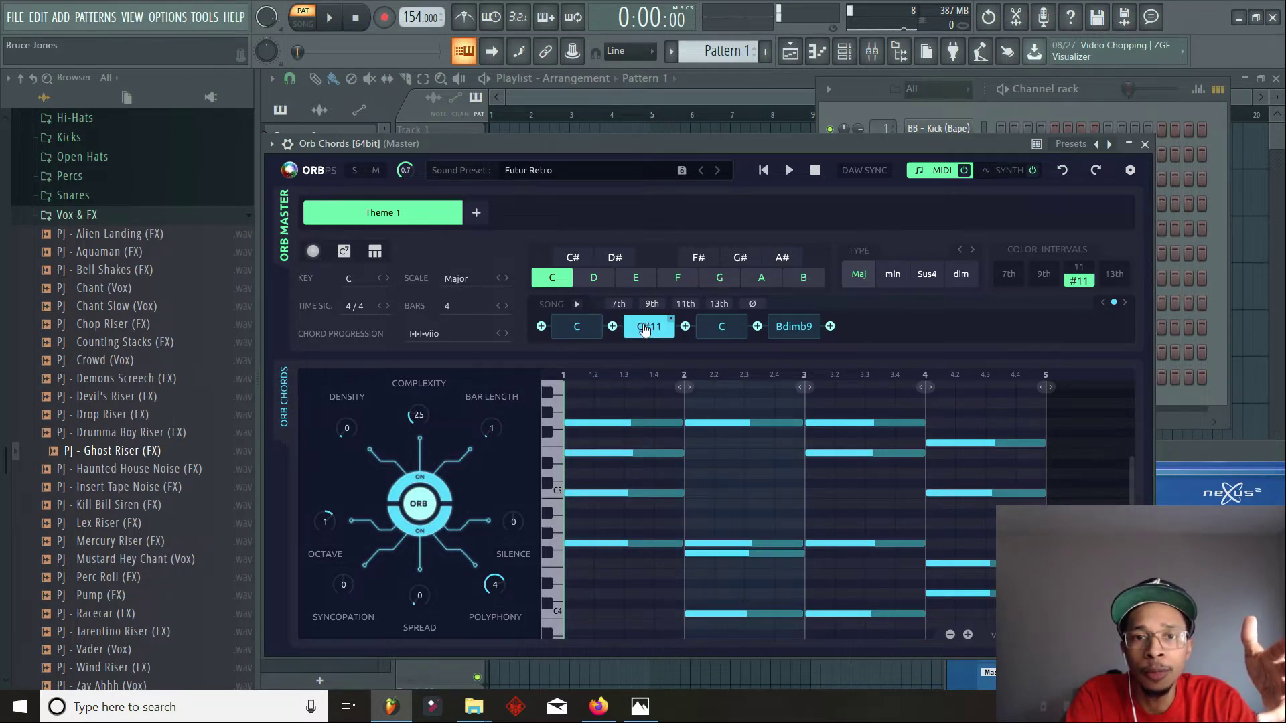
left_click(617, 304)
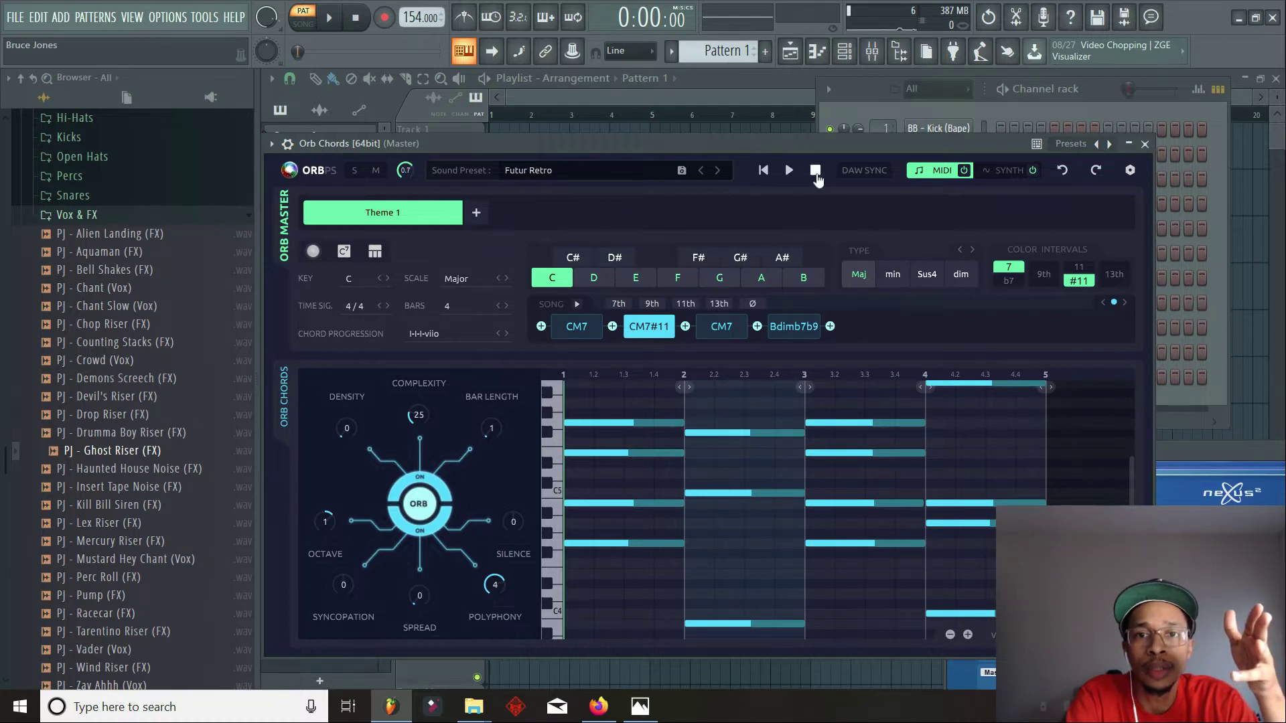
left_click(790, 171)
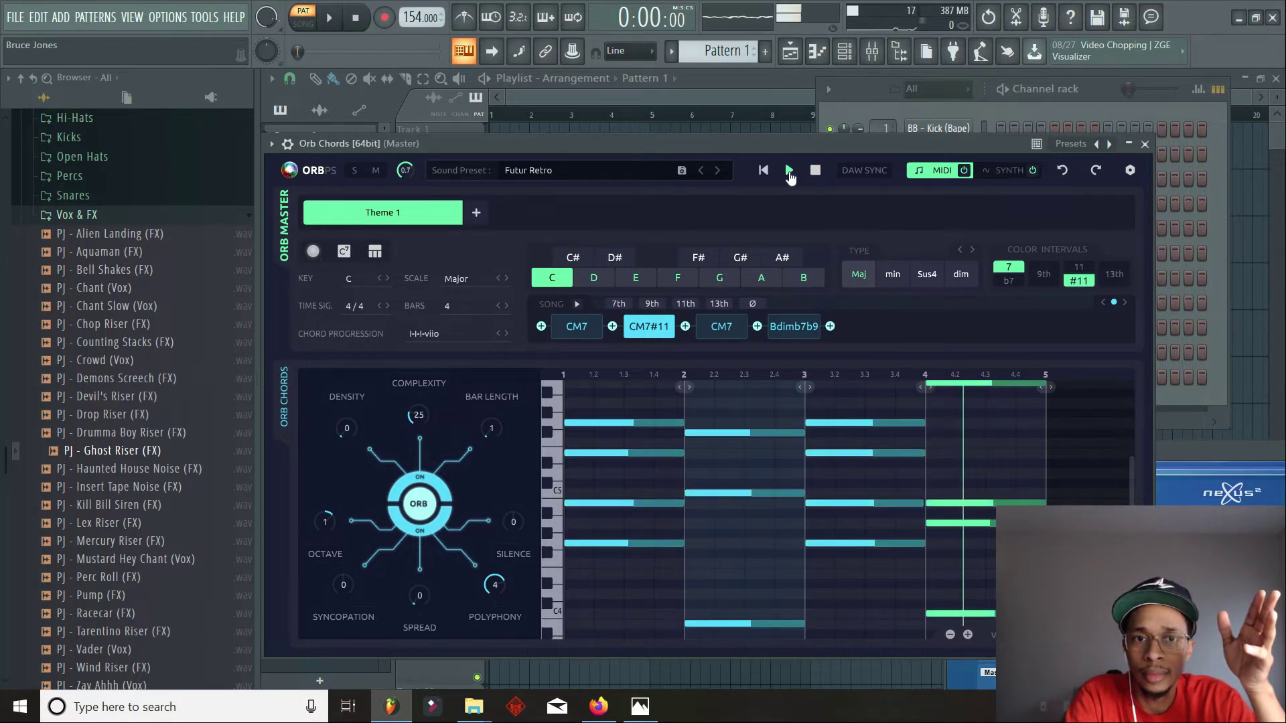
left_click(818, 172)
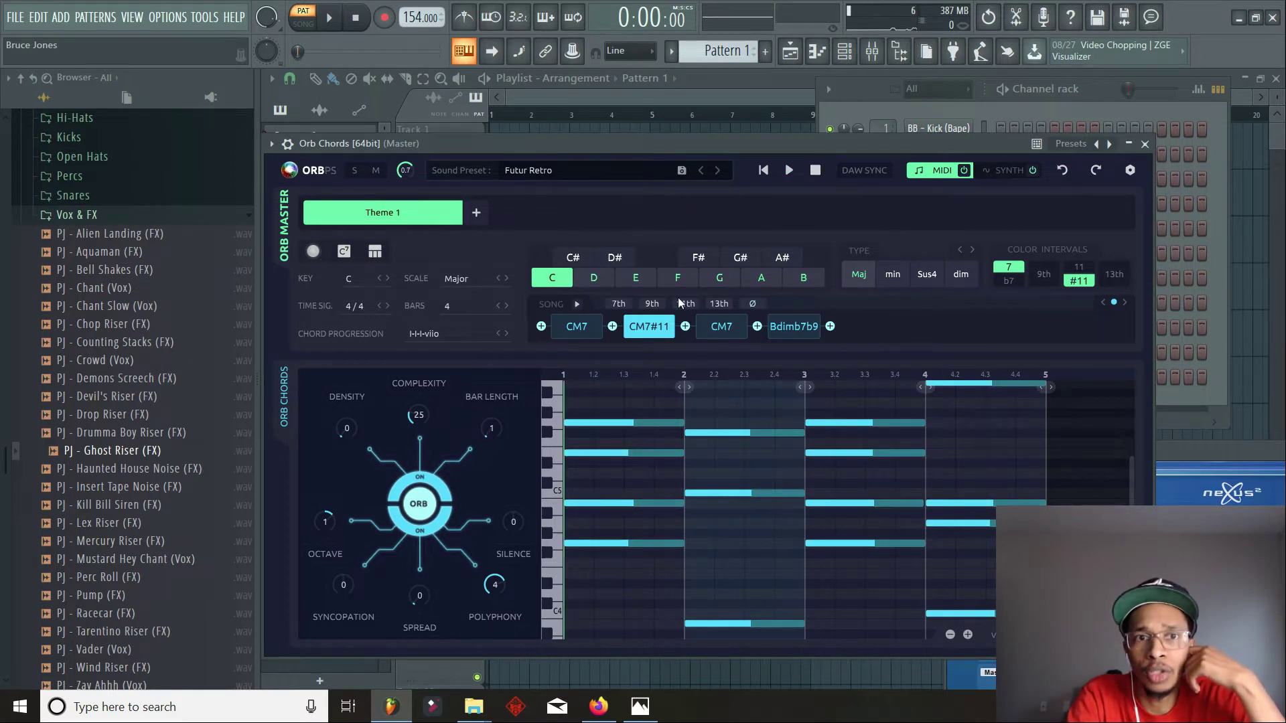
- Add a second theme beside Theme 1, compare the two themes and return to Theme 1
left_click(394, 215)
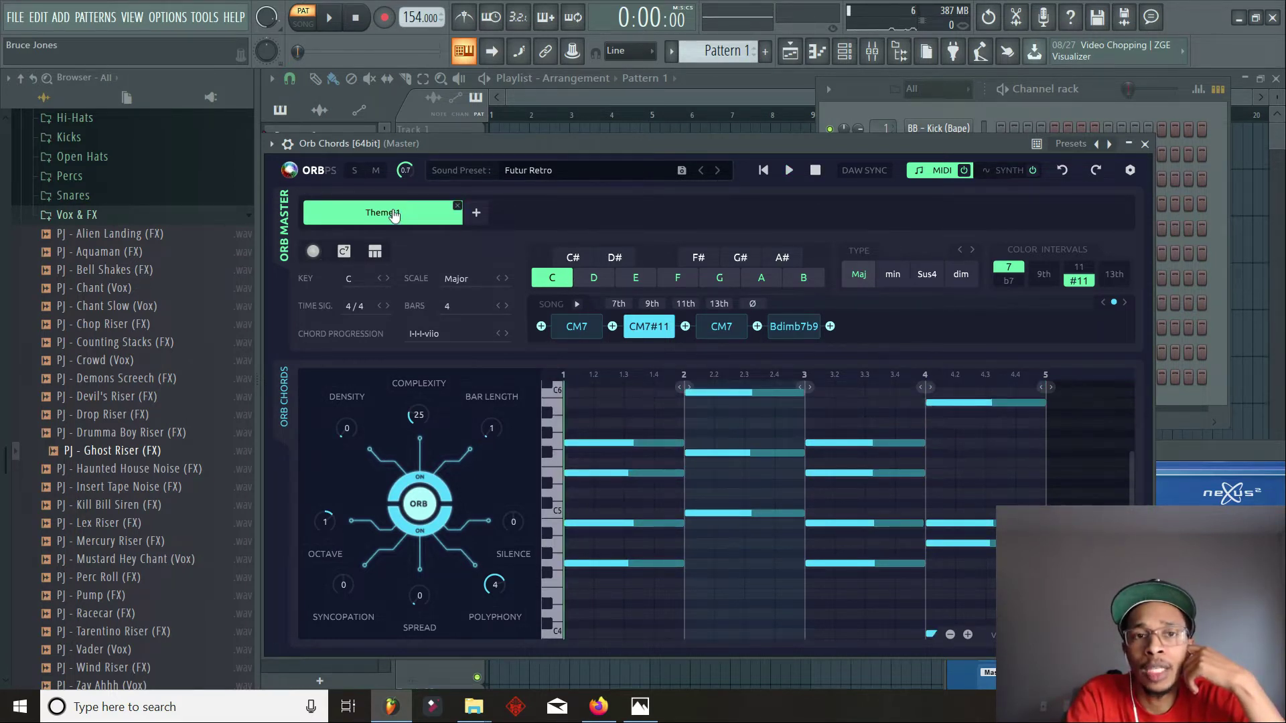
left_click(476, 218)
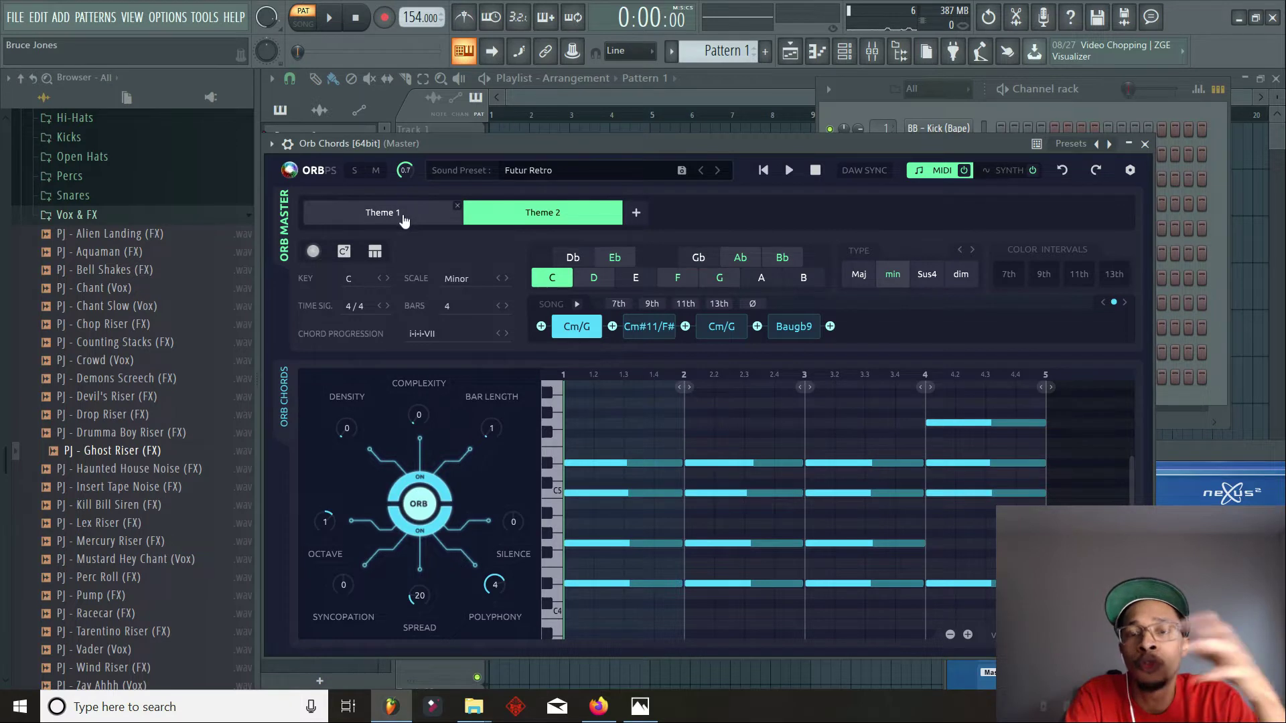
left_click(380, 215)
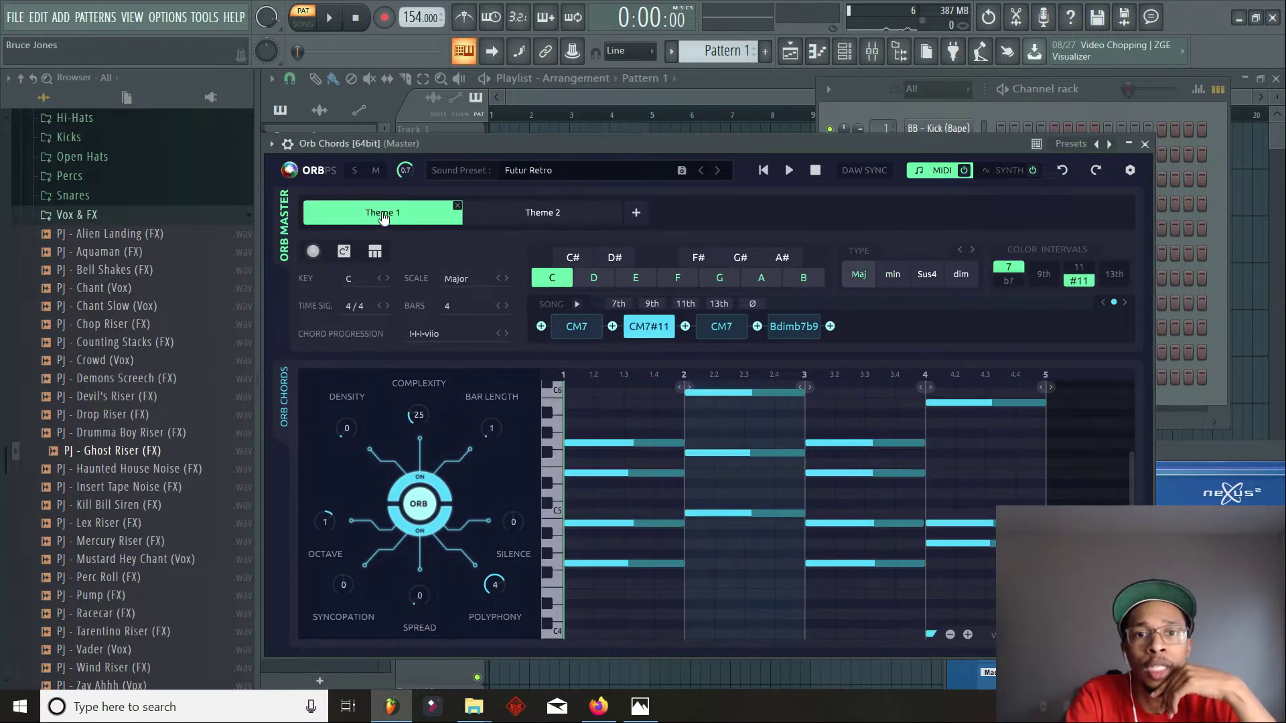
left_click(544, 216)
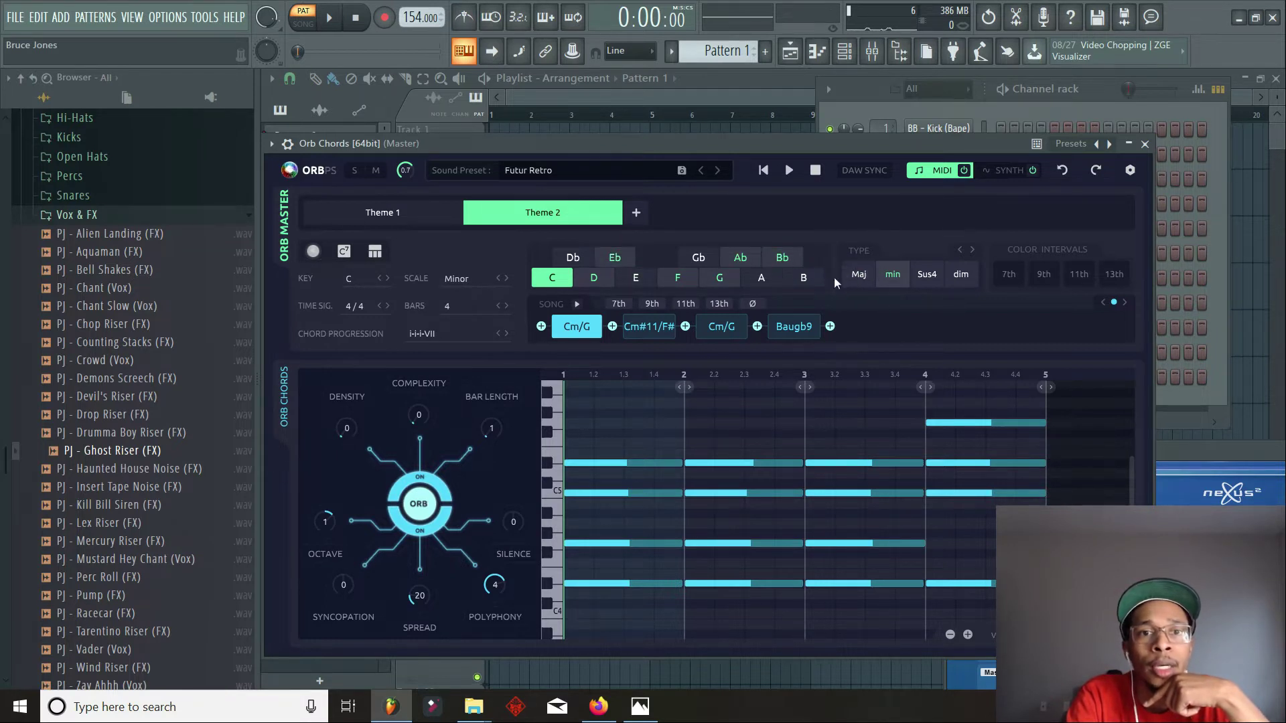
left_click(433, 211)
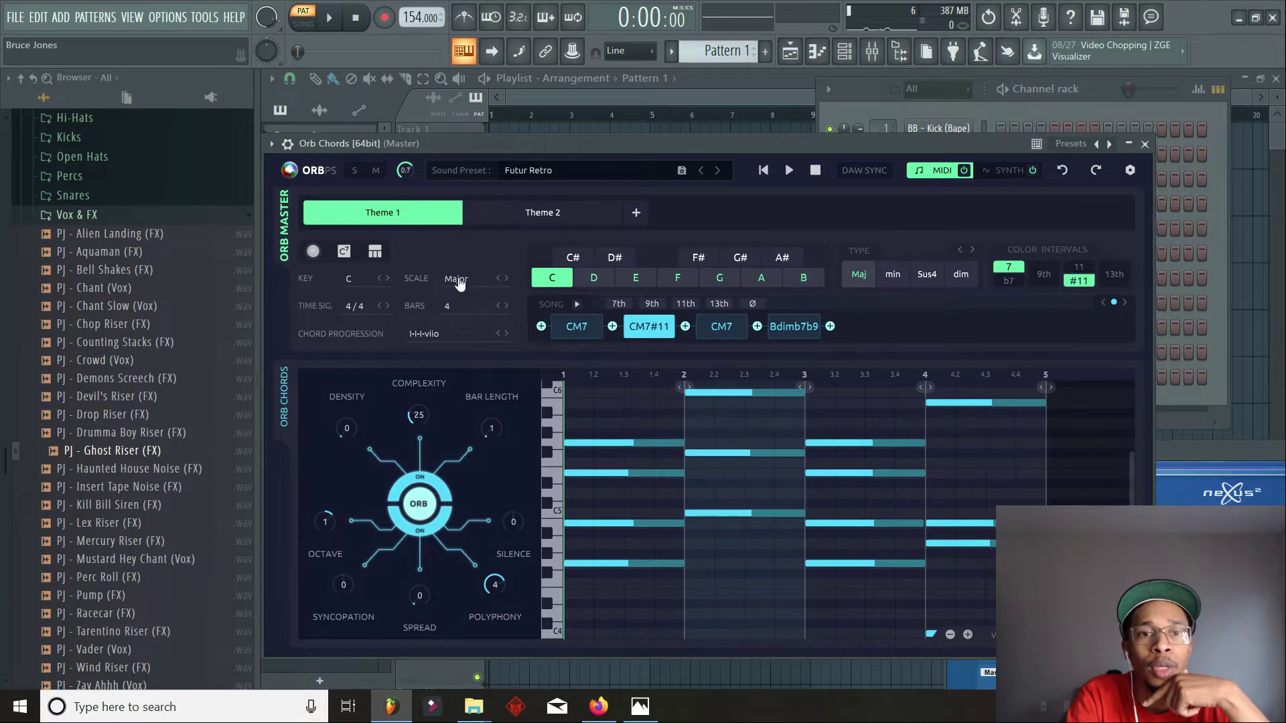
- Randomize Theme 1's chord parameters with the Orb and reset Density to 0
left_click(420, 507)
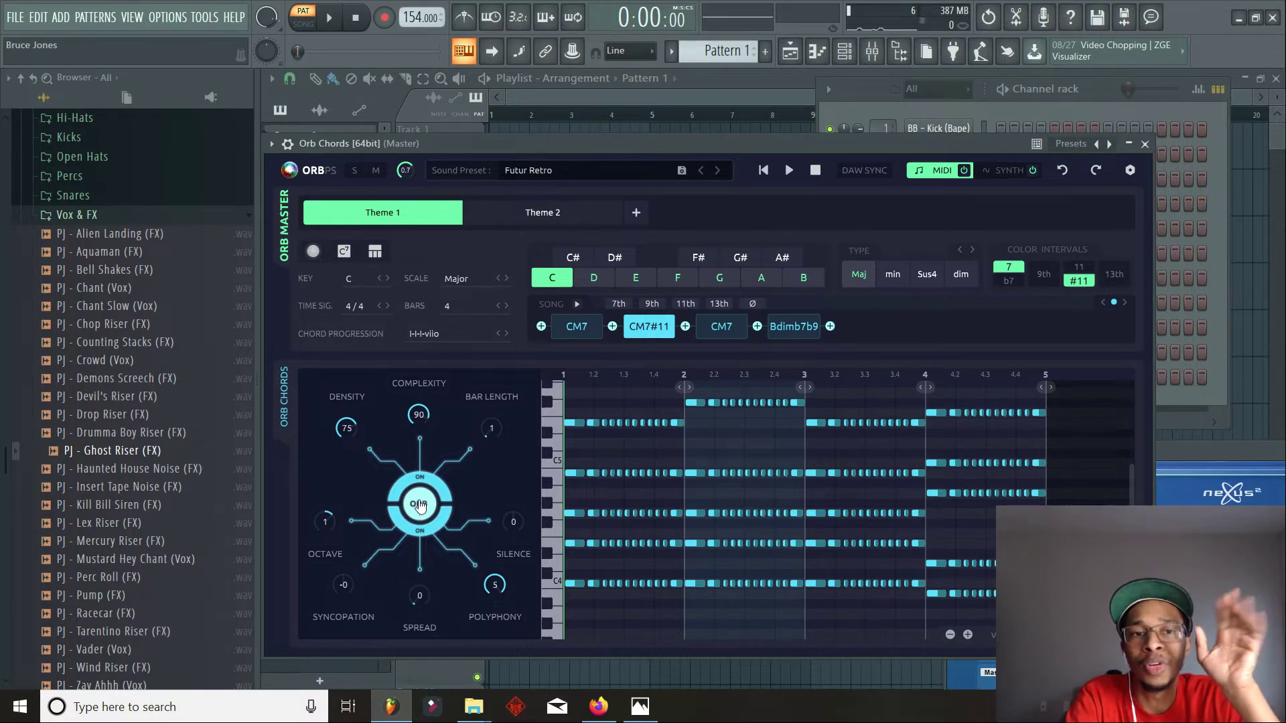
left_click_drag(343, 424, 337, 445)
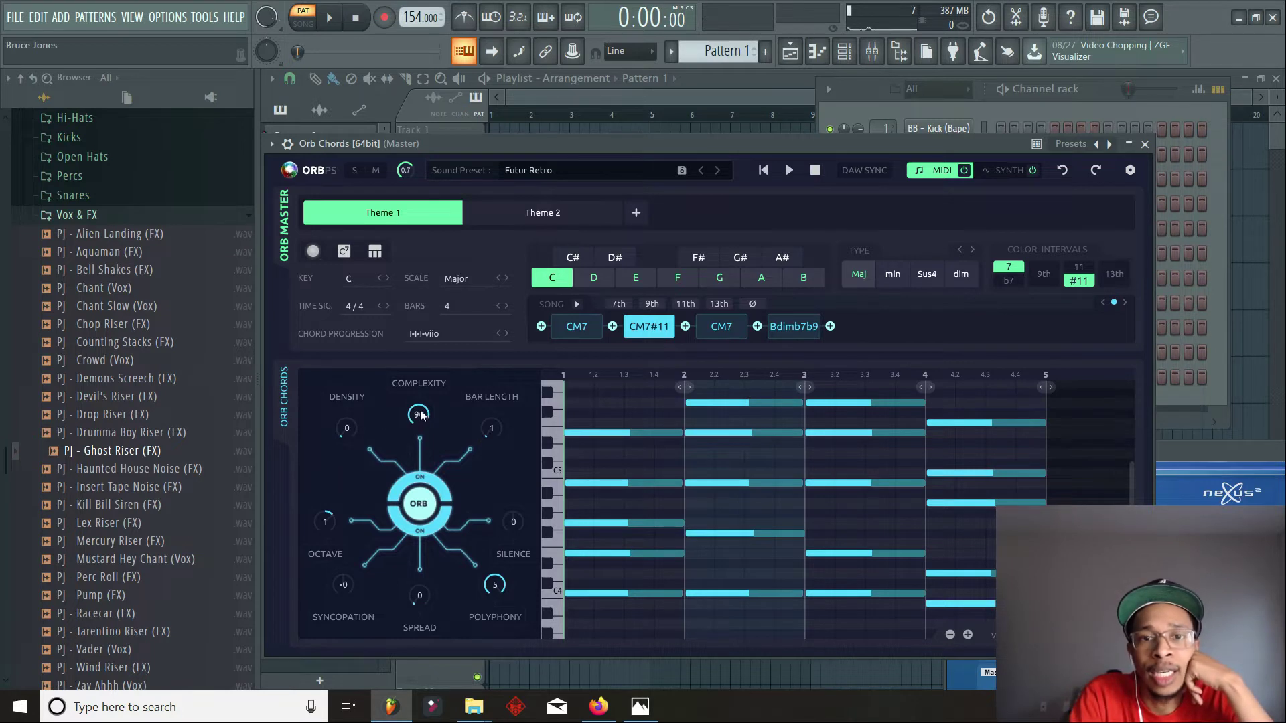
- Set Complexity to 100 and Bar Length to 4 for Theme 1's chords
left_click_drag(419, 415, 410, 474)
left_click(409, 493)
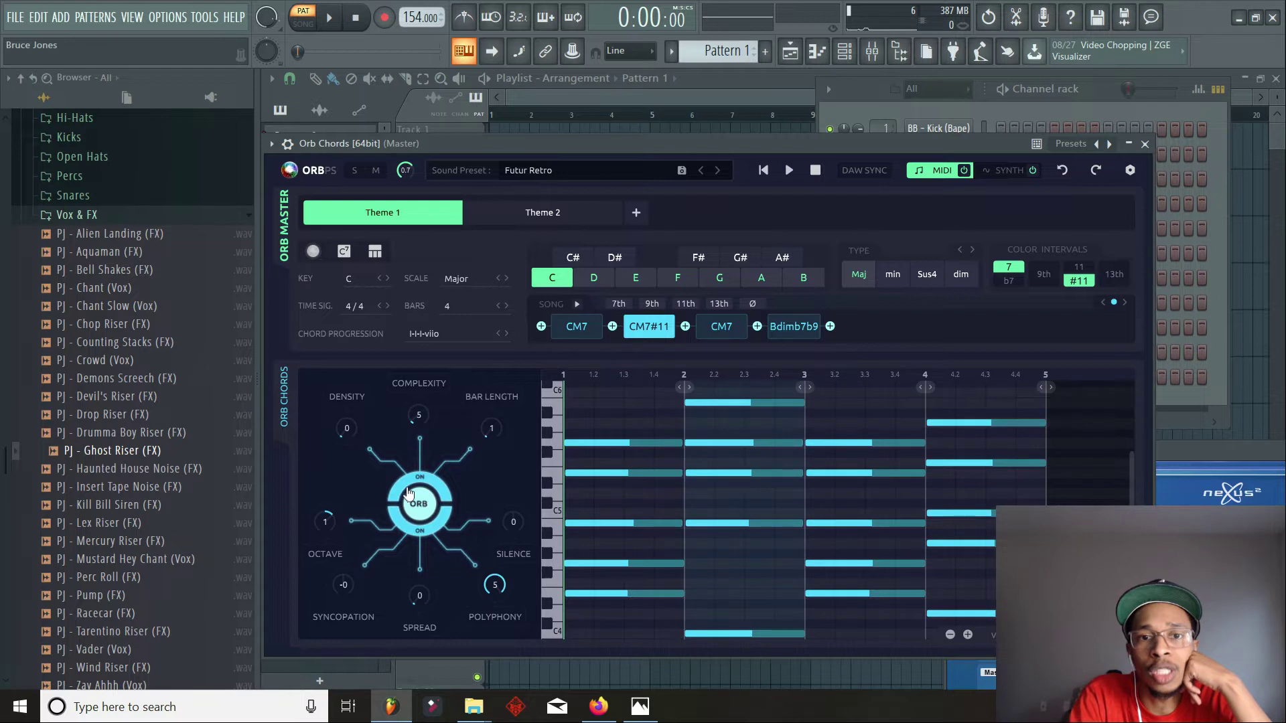
left_click_drag(422, 427, 427, 442)
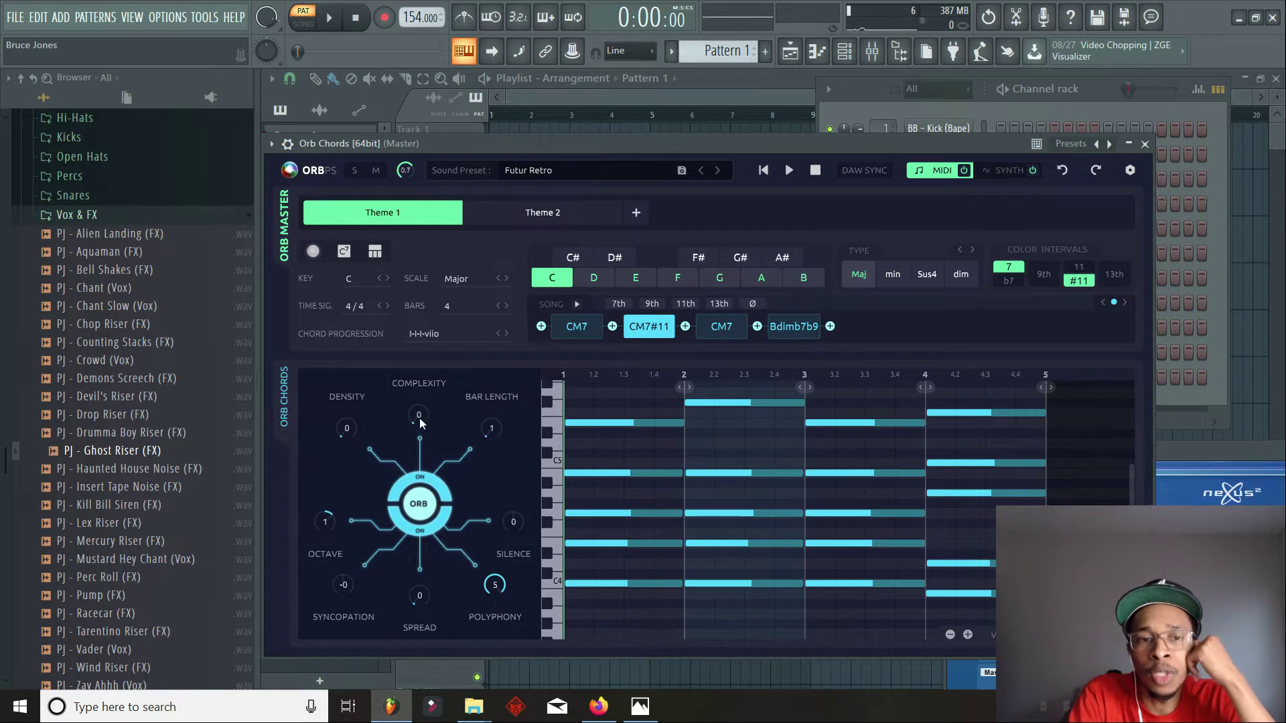
left_click_drag(420, 423, 423, 332)
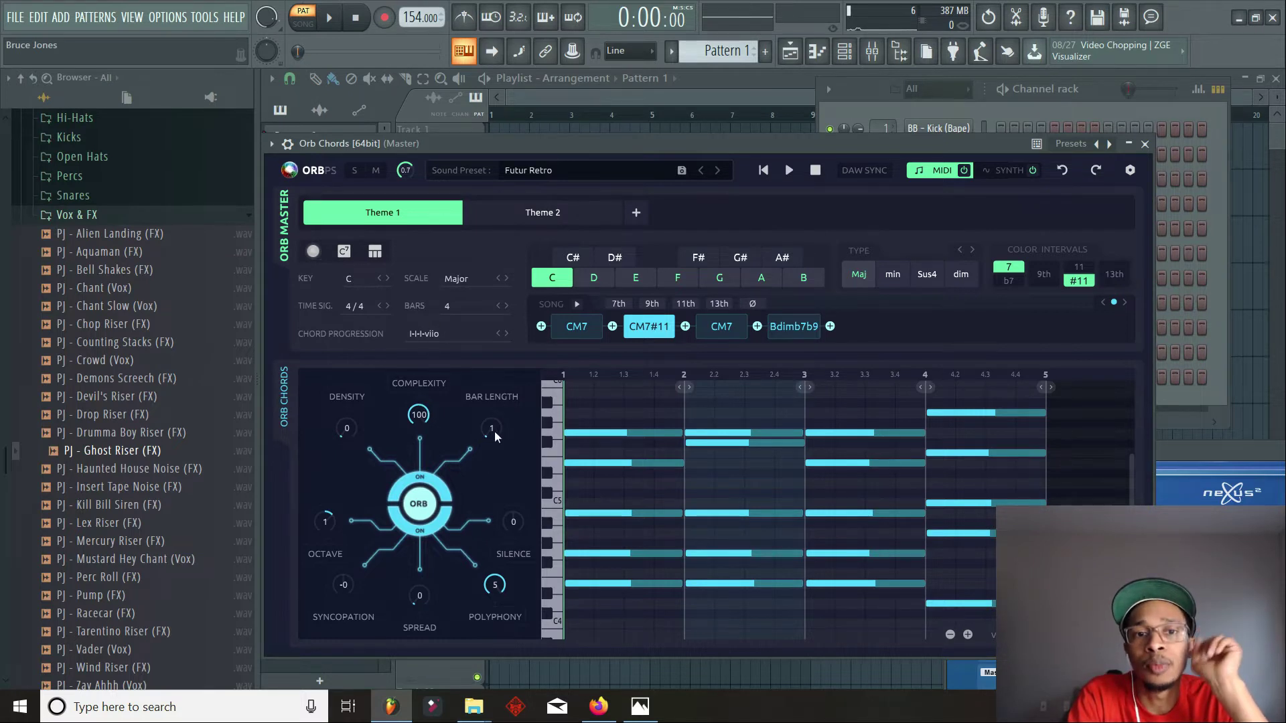
left_click_drag(493, 431, 493, 415)
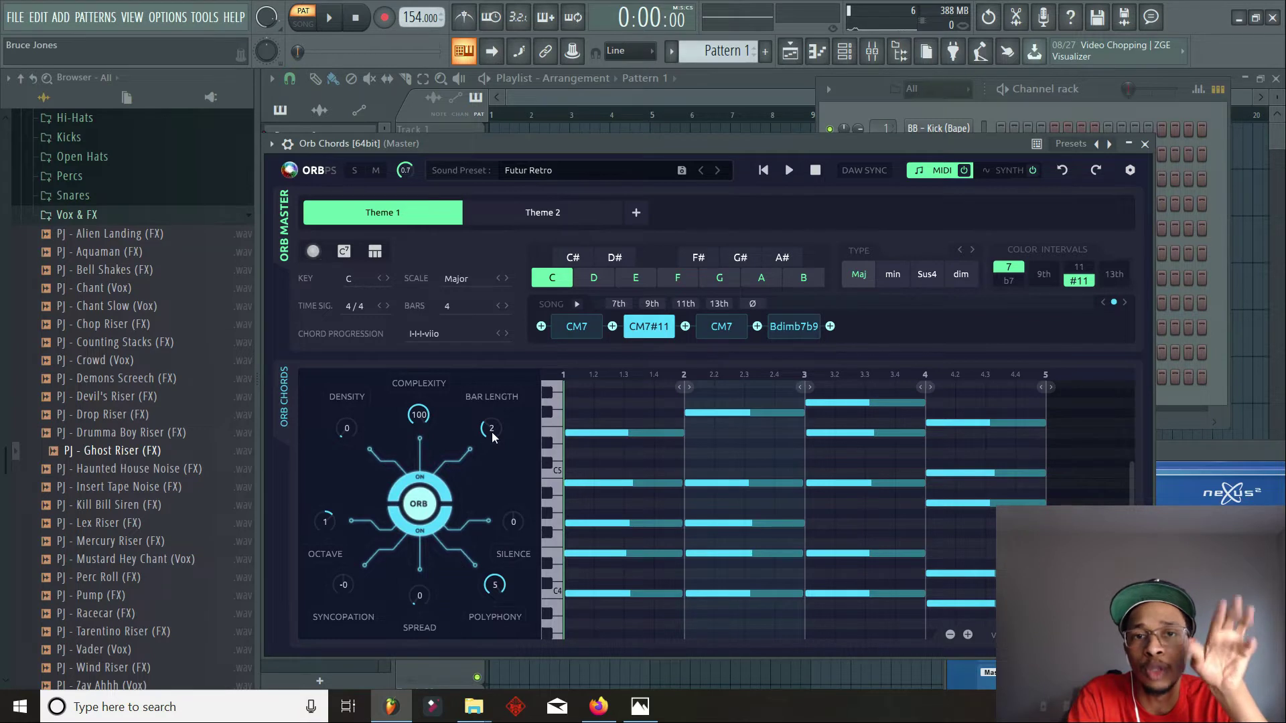
left_click_drag(492, 436, 492, 412)
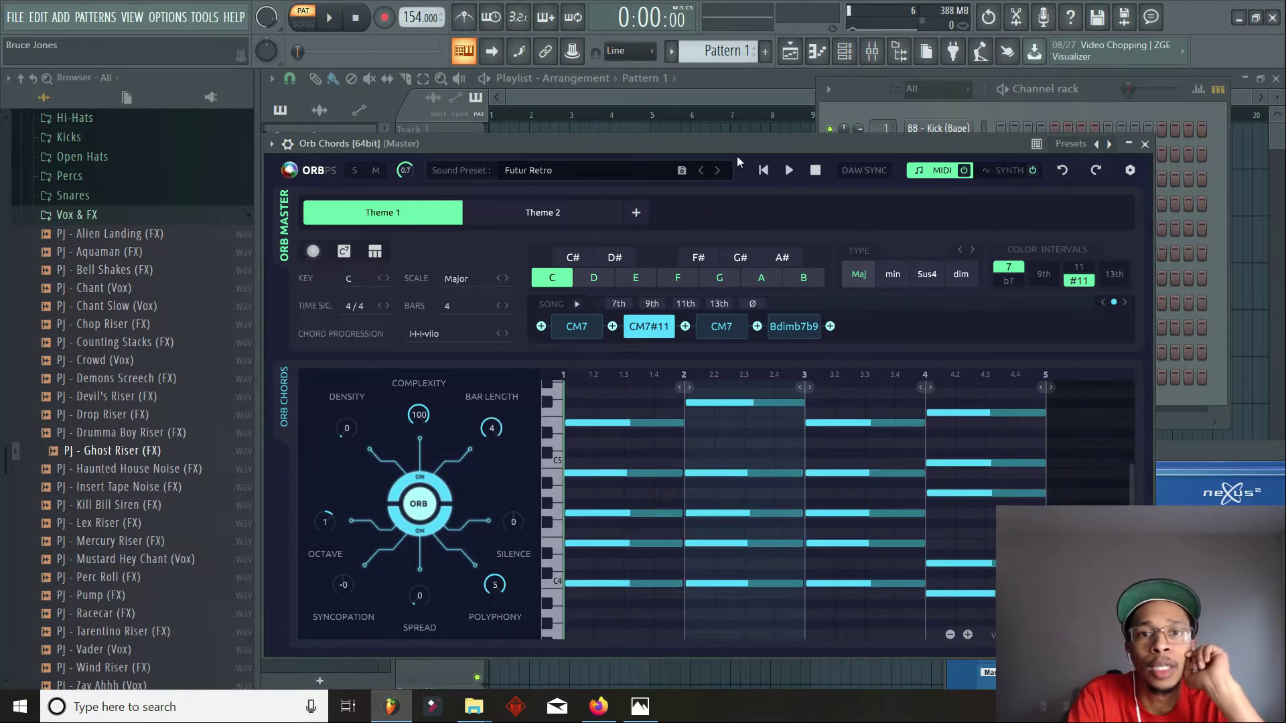
- Play back Theme 1's chords, try lowering the Octave to -3 and return it to 1
left_click(789, 171)
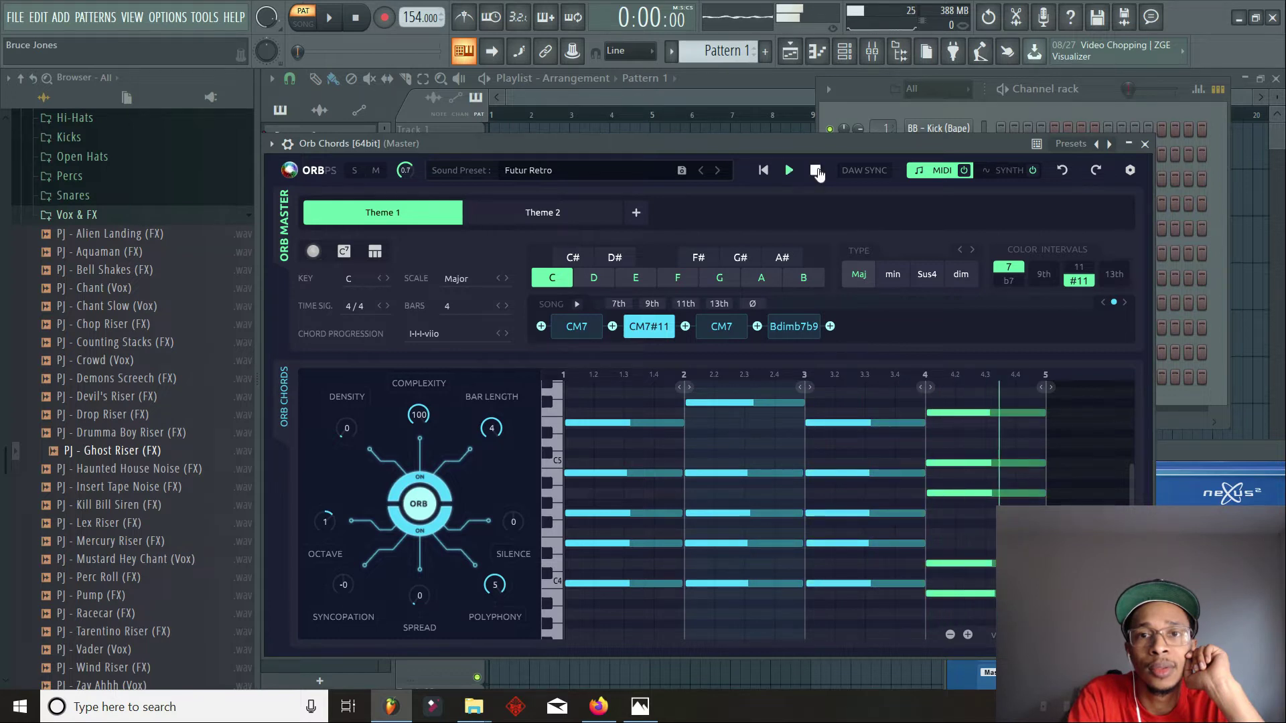
left_click(816, 171)
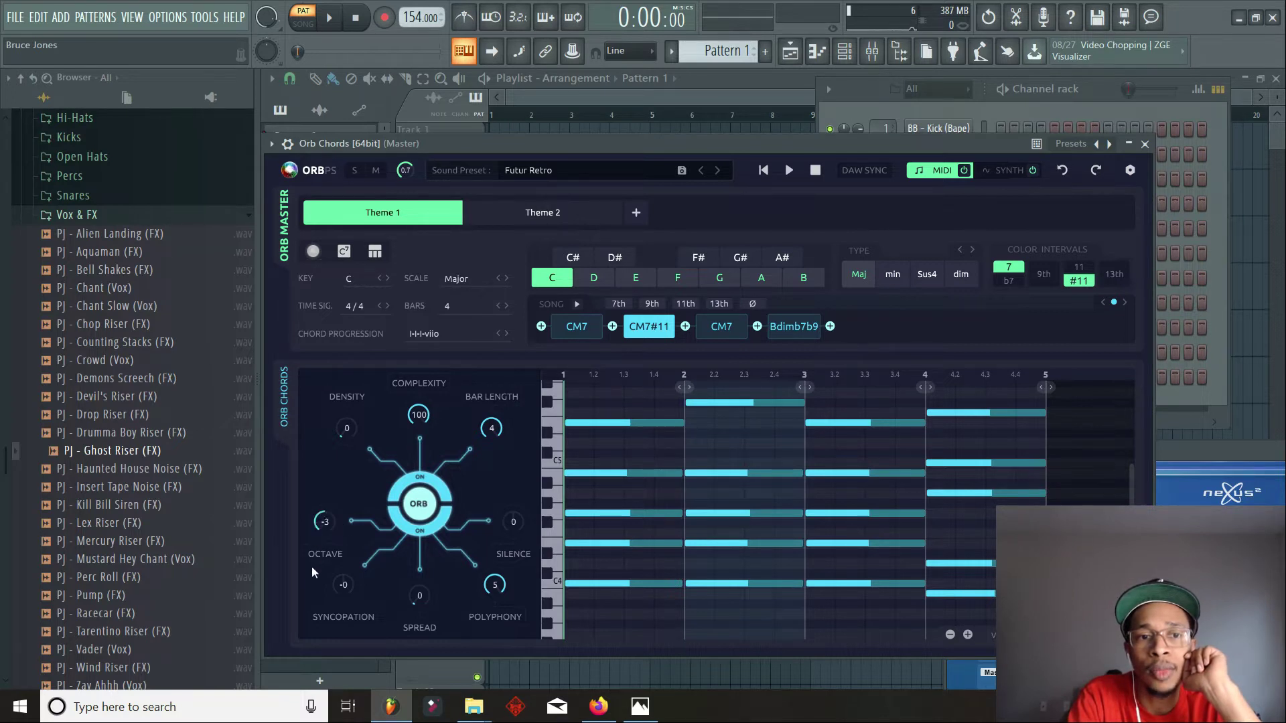
left_click_drag(308, 511, 310, 509)
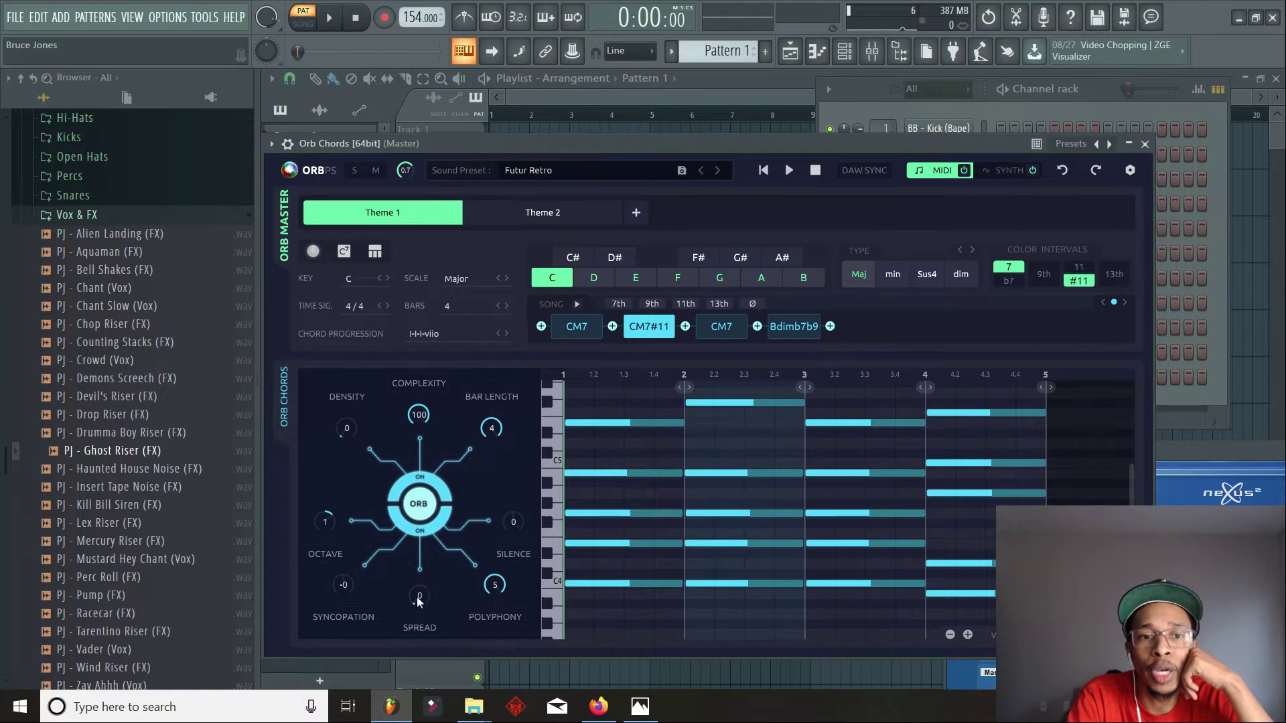
- Set Spread to 55 and Polyphony to 4 for Theme 1's chords and play back the progression
left_click_drag(420, 628, 416, 542)
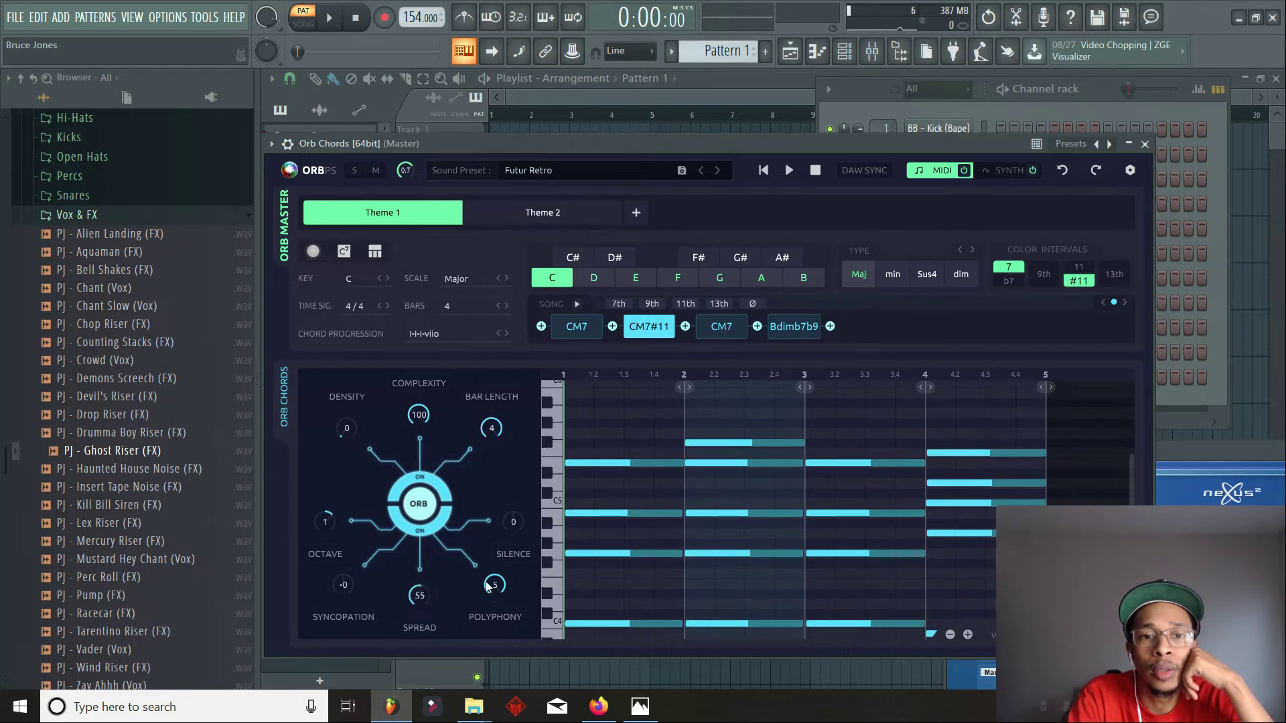
left_click_drag(478, 639, 496, 531)
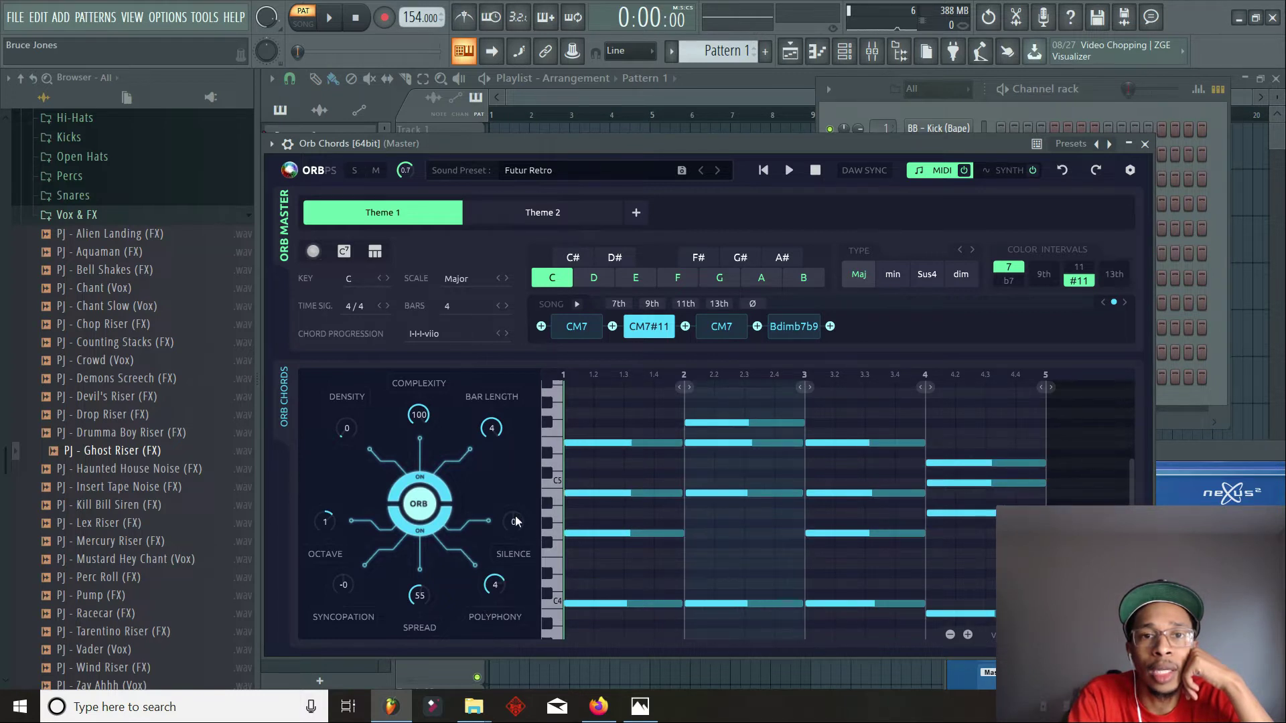
left_click(789, 171)
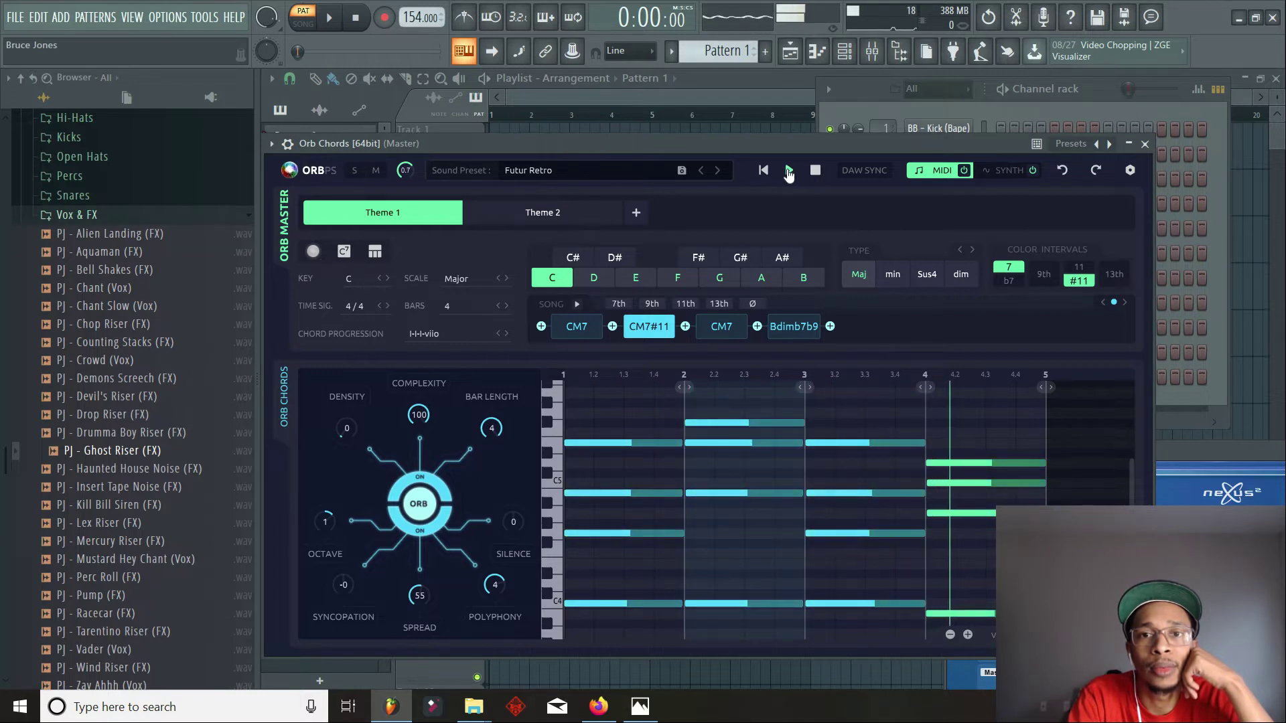
left_click(819, 172)
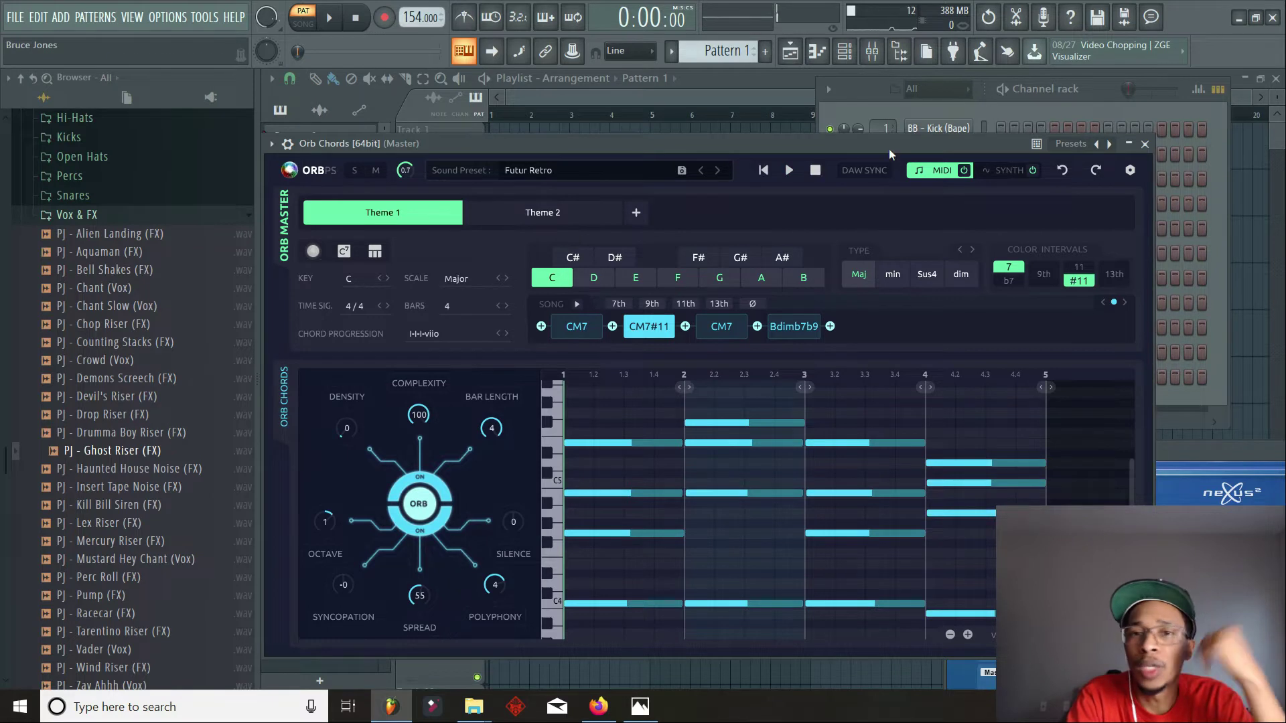
- Move the Orb Chords window aside and transfer its chord MIDI to the reFX Nexus channel
left_click_drag(890, 139, 499, 119)
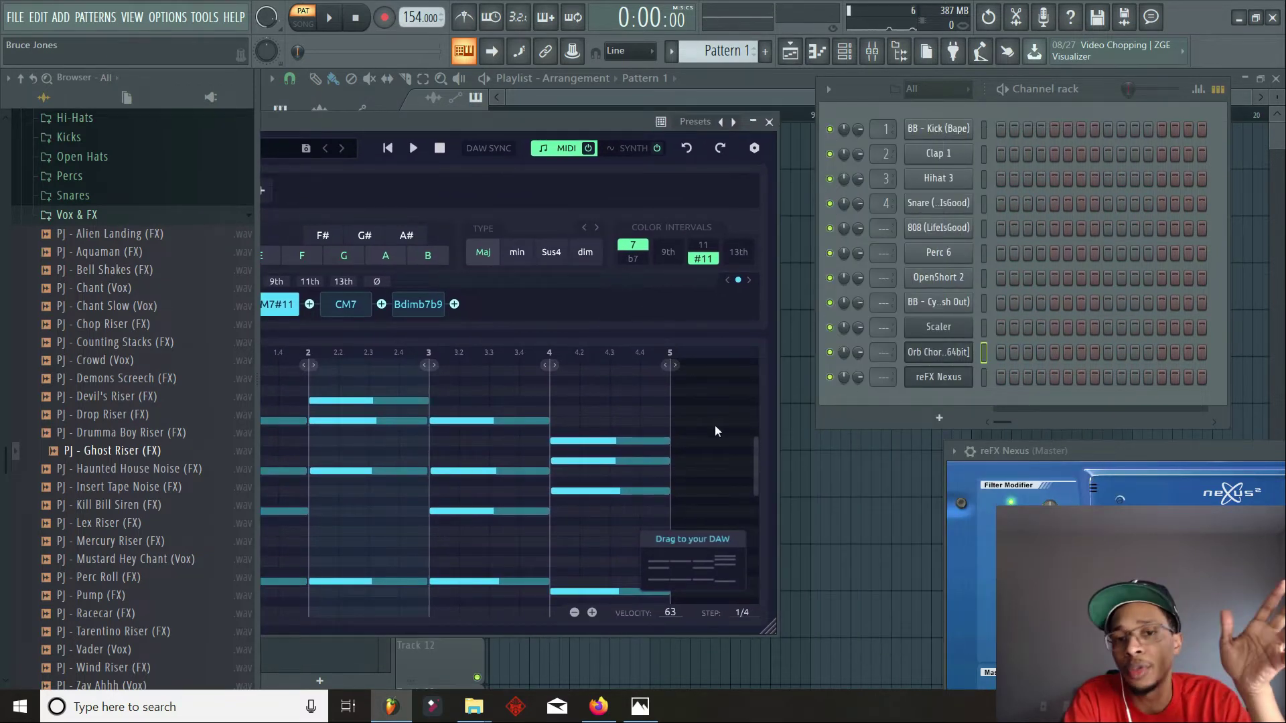
left_click_drag(677, 583, 943, 379)
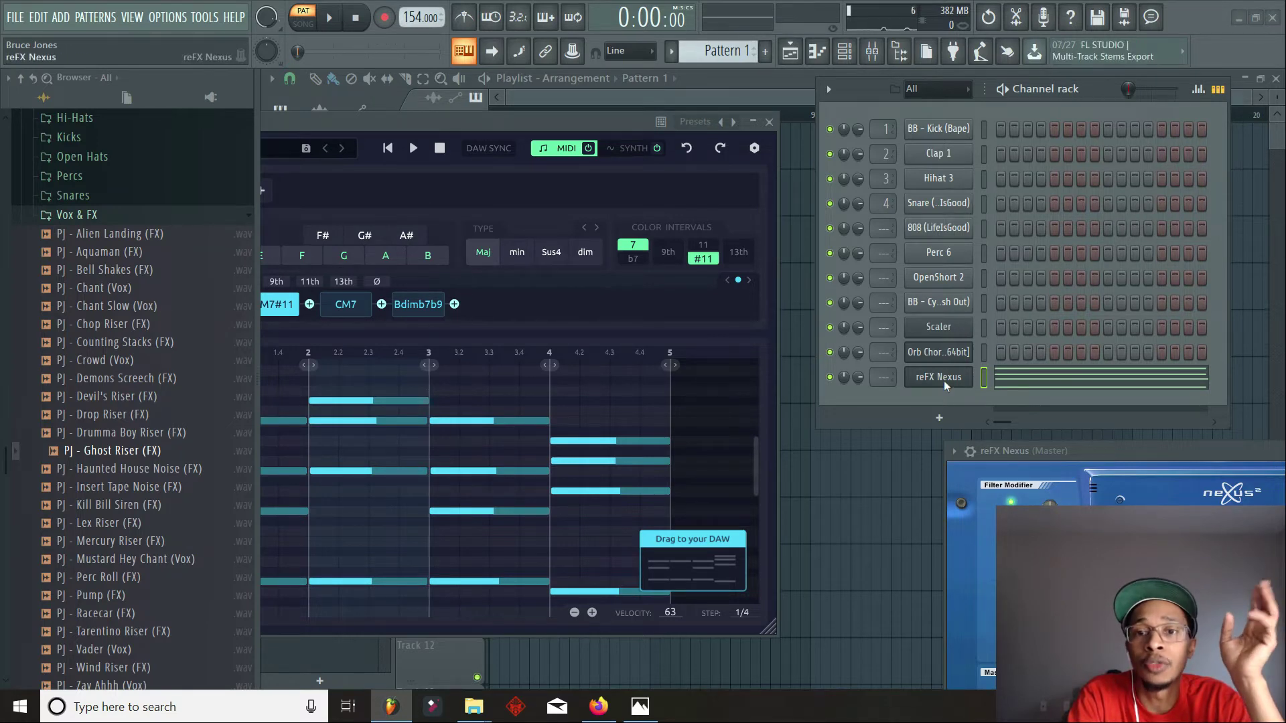
- Add an Orb Melody channel, move its window fully into view and play back its melody
left_click(939, 418)
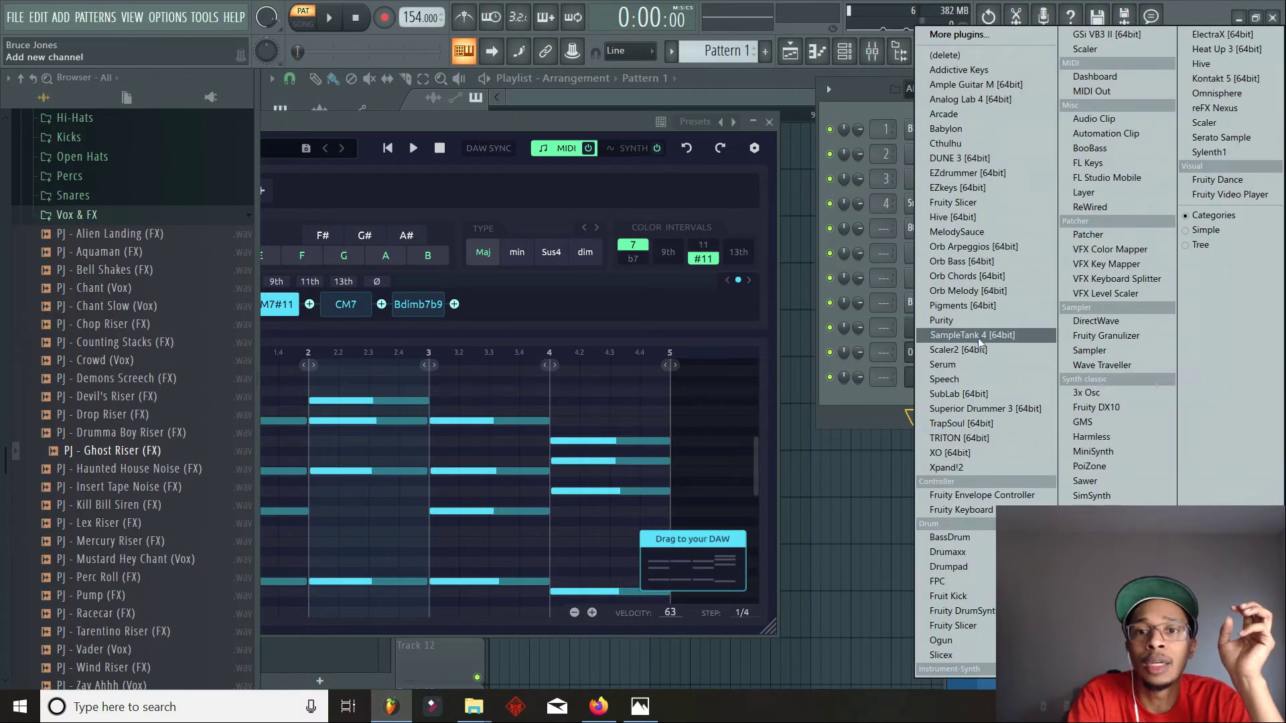
left_click(984, 293)
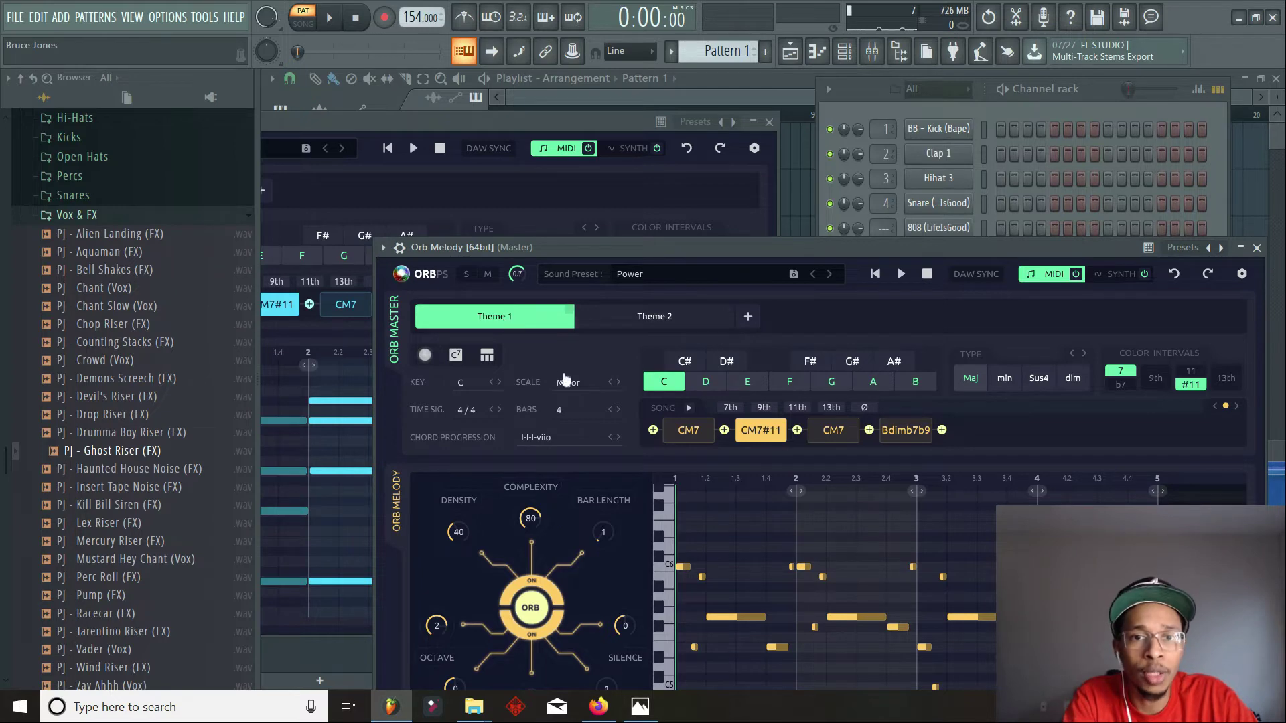
left_click_drag(700, 251, 569, 78)
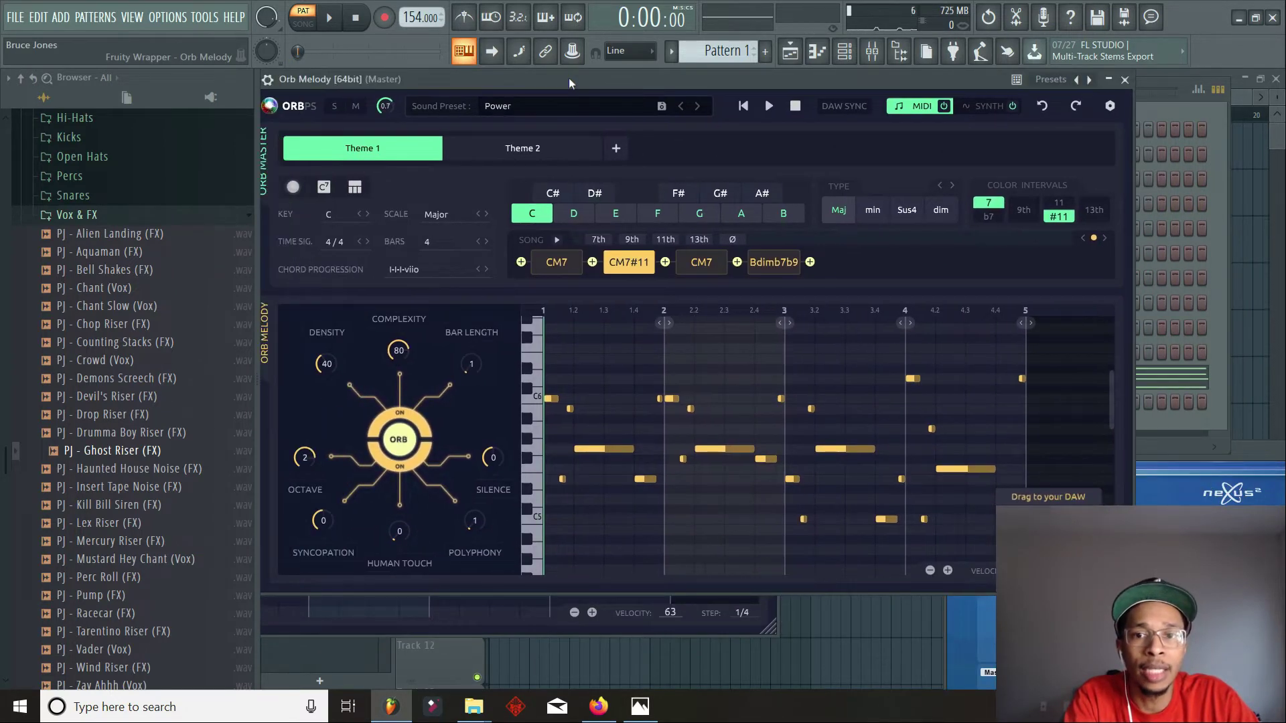
left_click(770, 109)
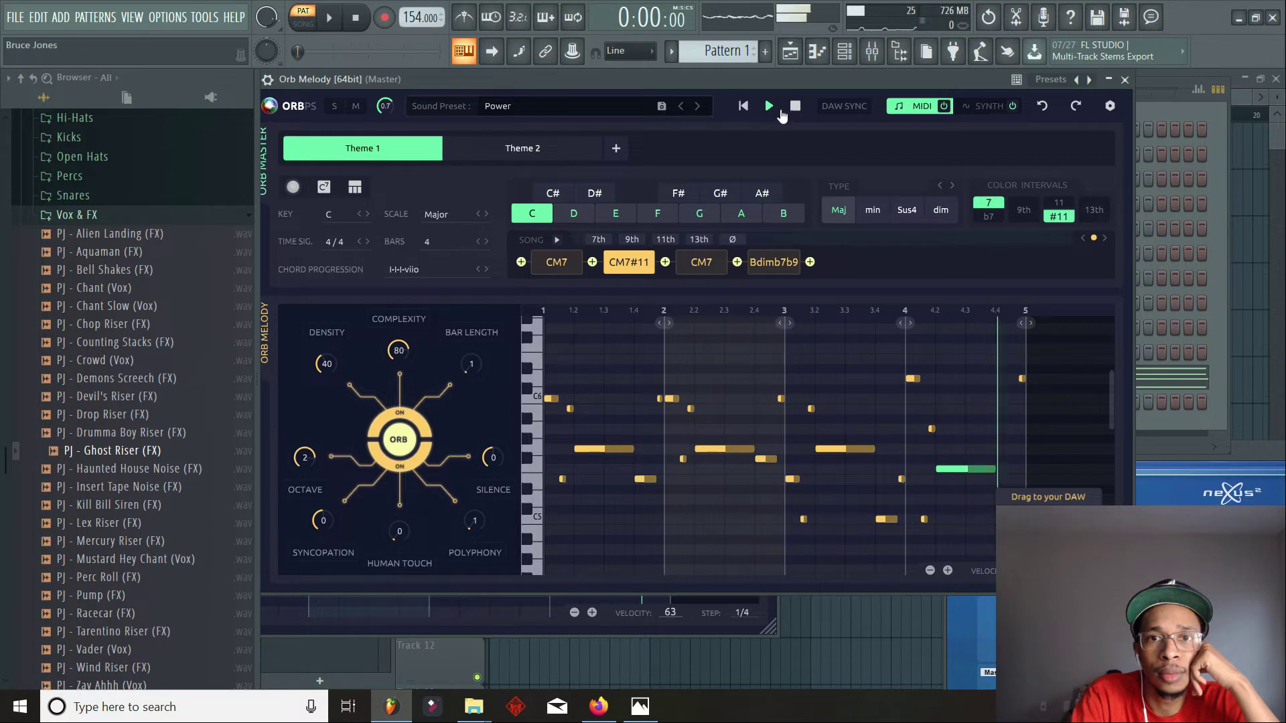
left_click(795, 107)
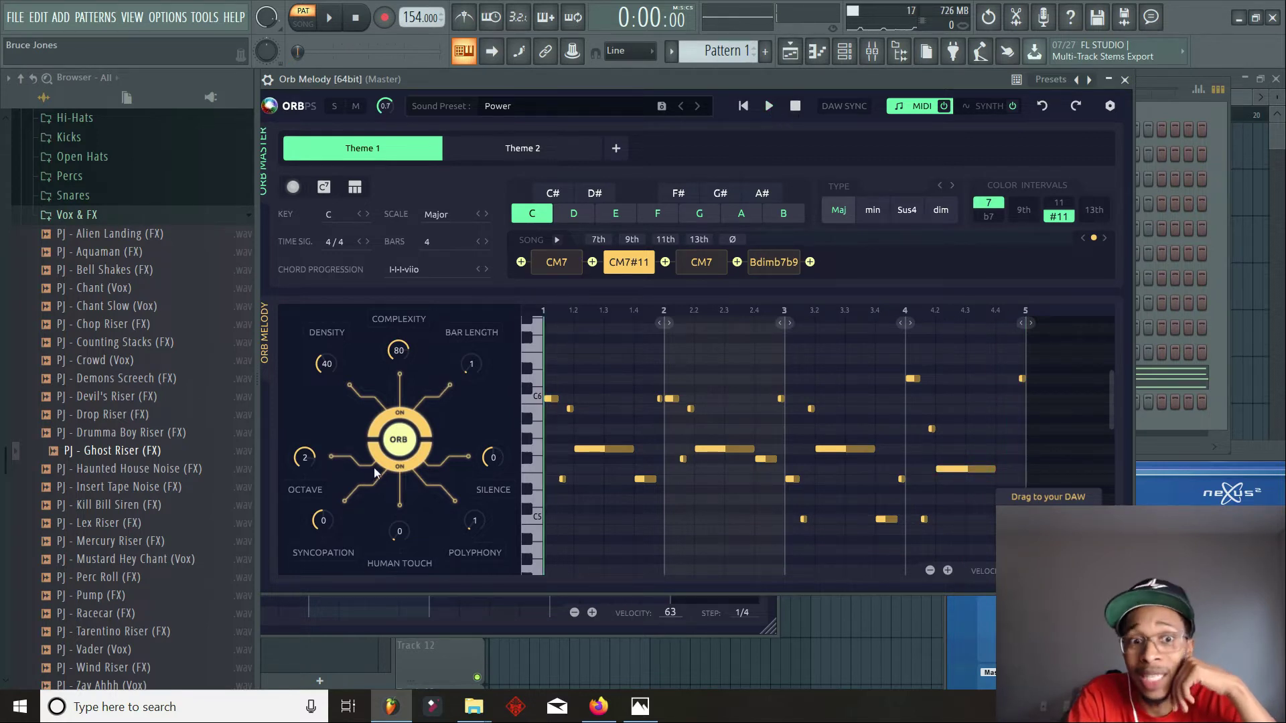
- Randomize the melody with the Orb and play back the new version
left_click(401, 442)
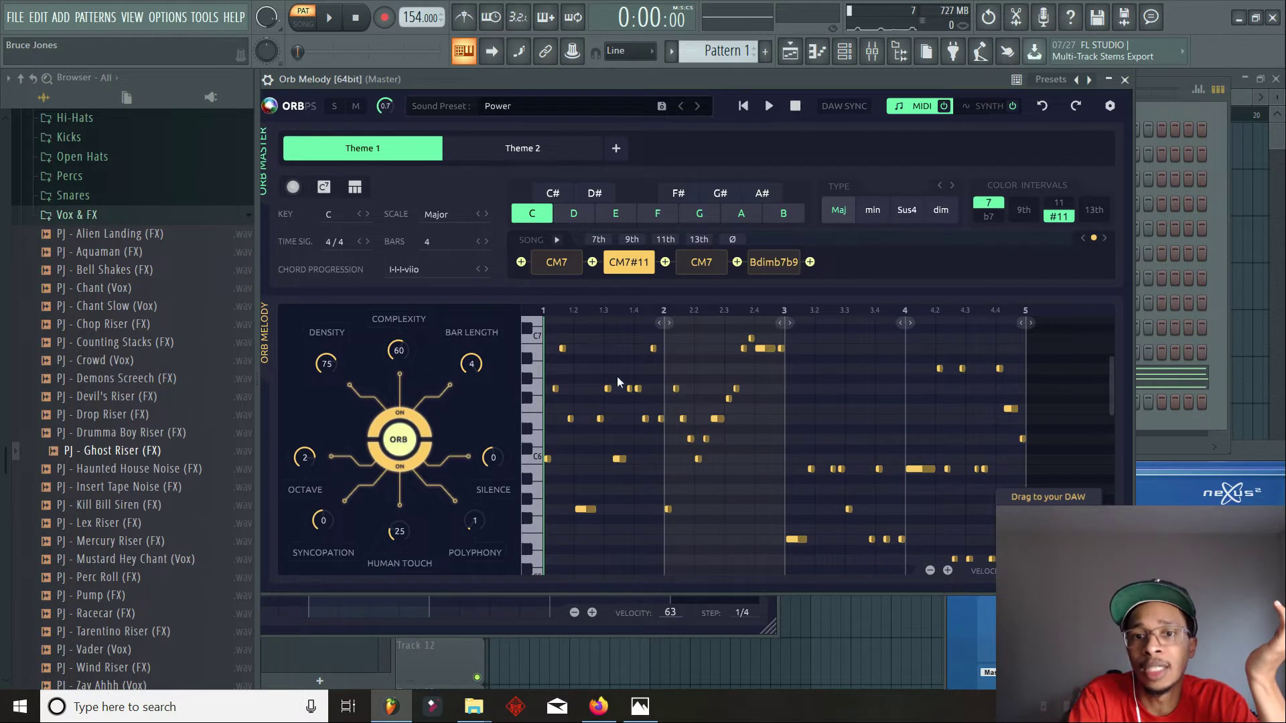
left_click(770, 109)
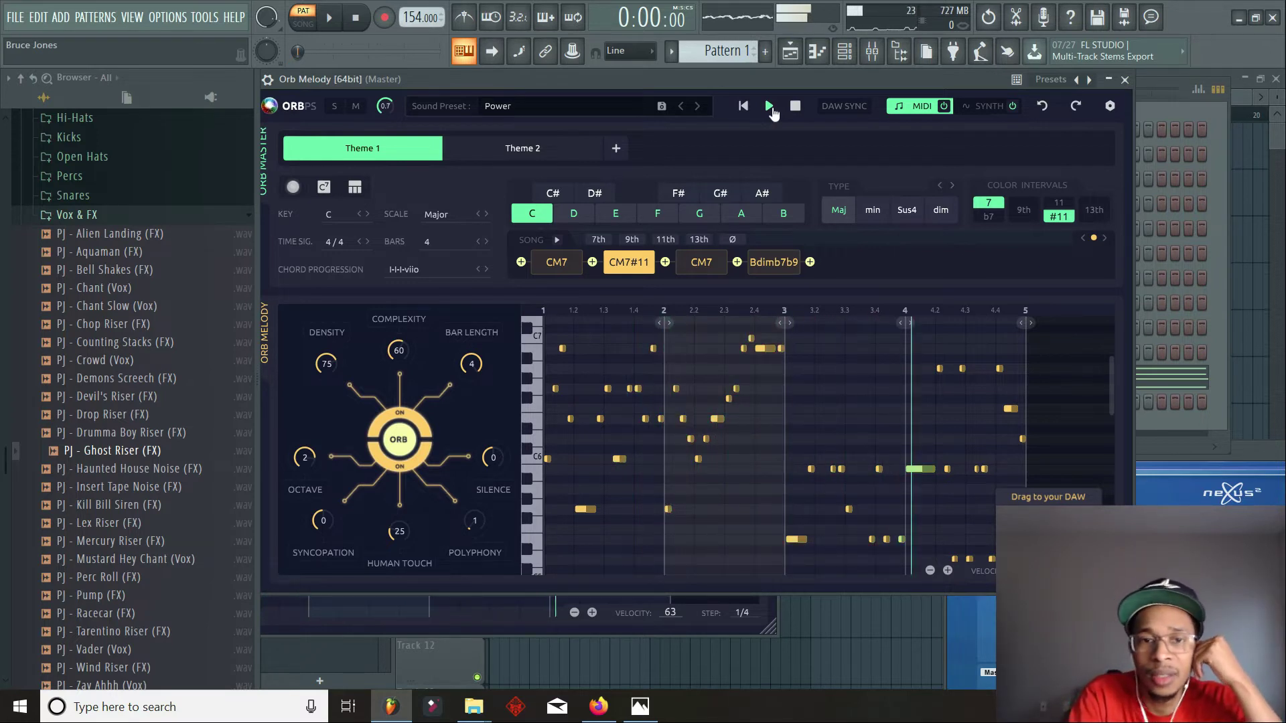
left_click(795, 107)
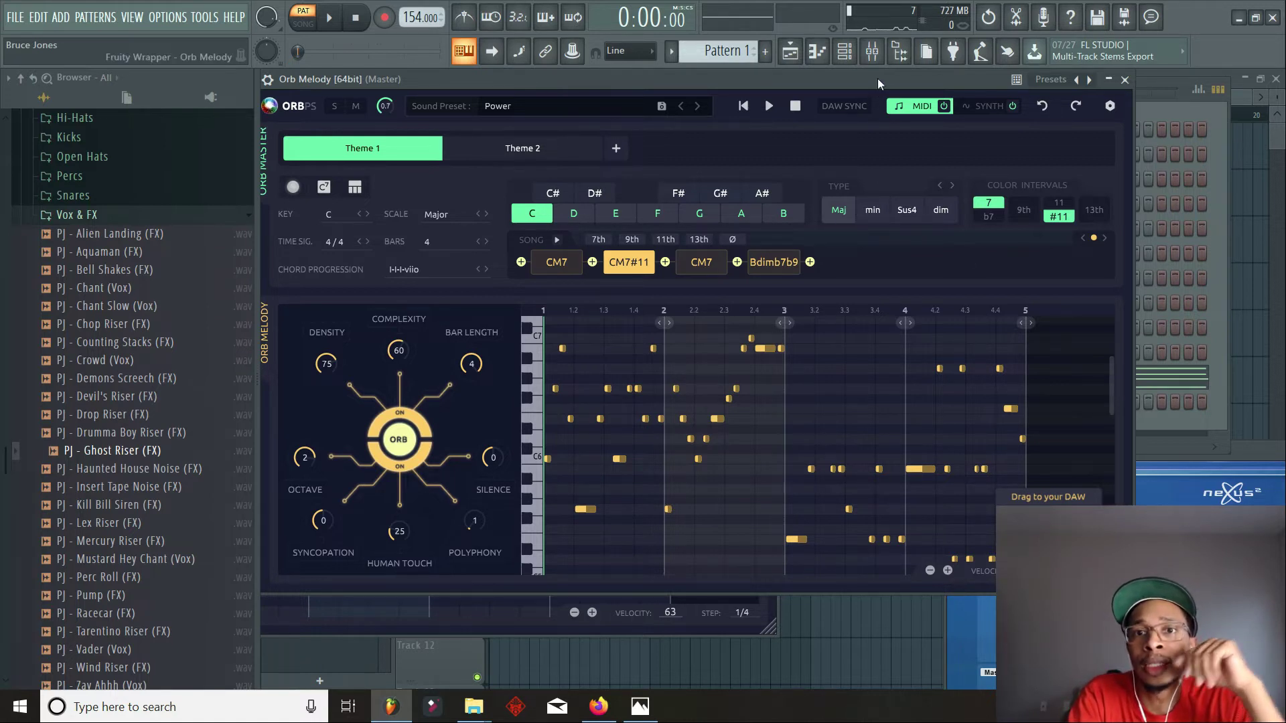
- Set Density and Complexity to 20 each for the Orb Melody part
mouse_move(877, 79)
left_mouse_down()
mouse_move(784, 75)
mouse_move(871, 86)
left_mouse_up()
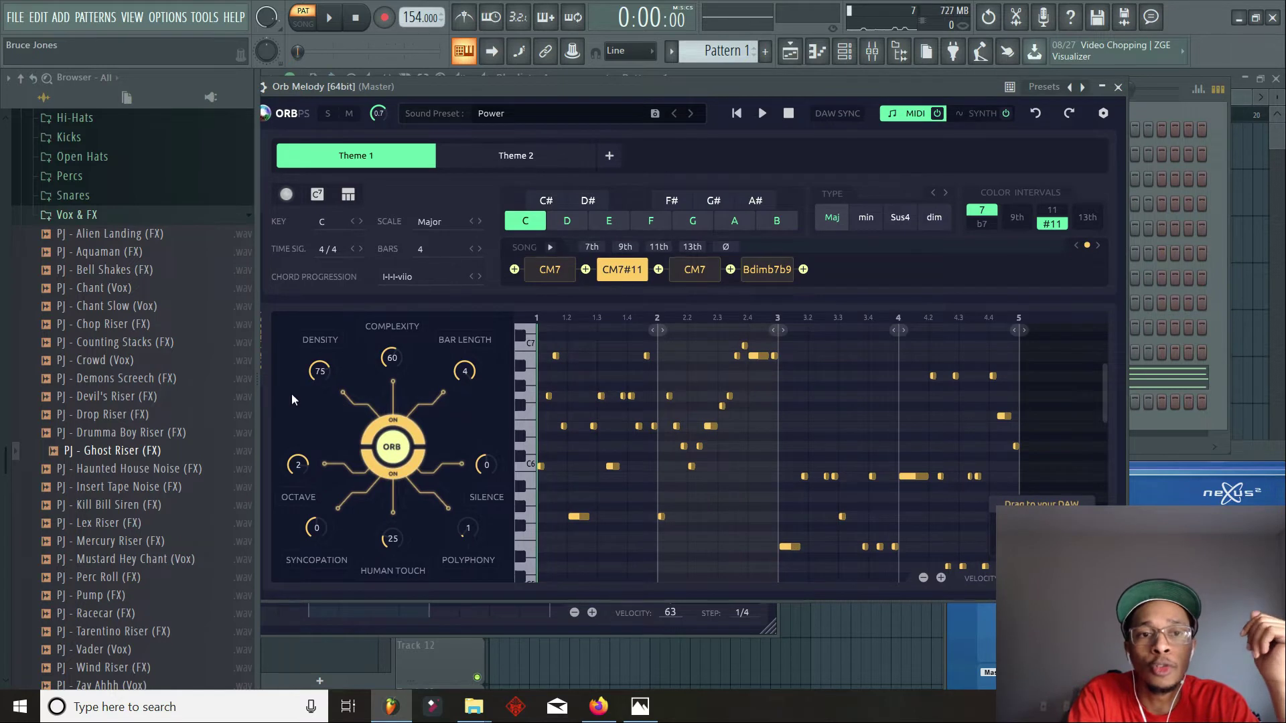
left_click_drag(306, 421, 306, 436)
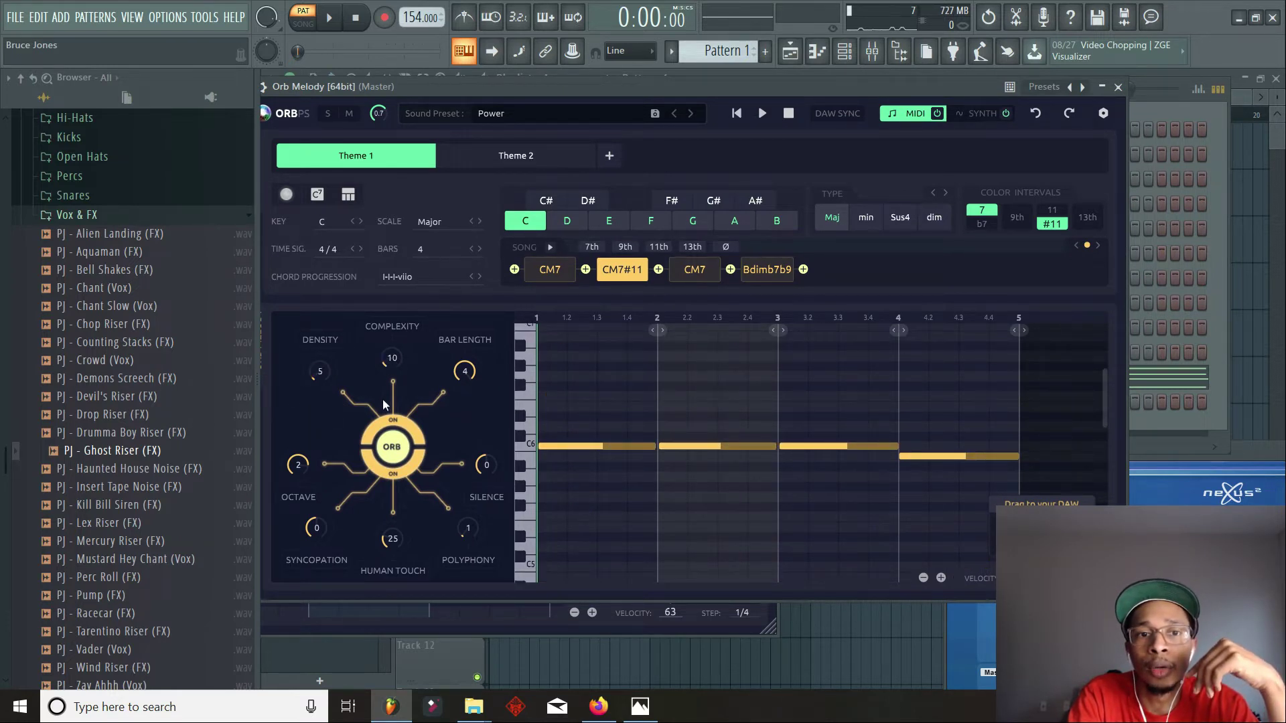
mouse_move(312, 376)
left_mouse_down()
mouse_move(314, 347)
mouse_move(319, 376)
left_mouse_up()
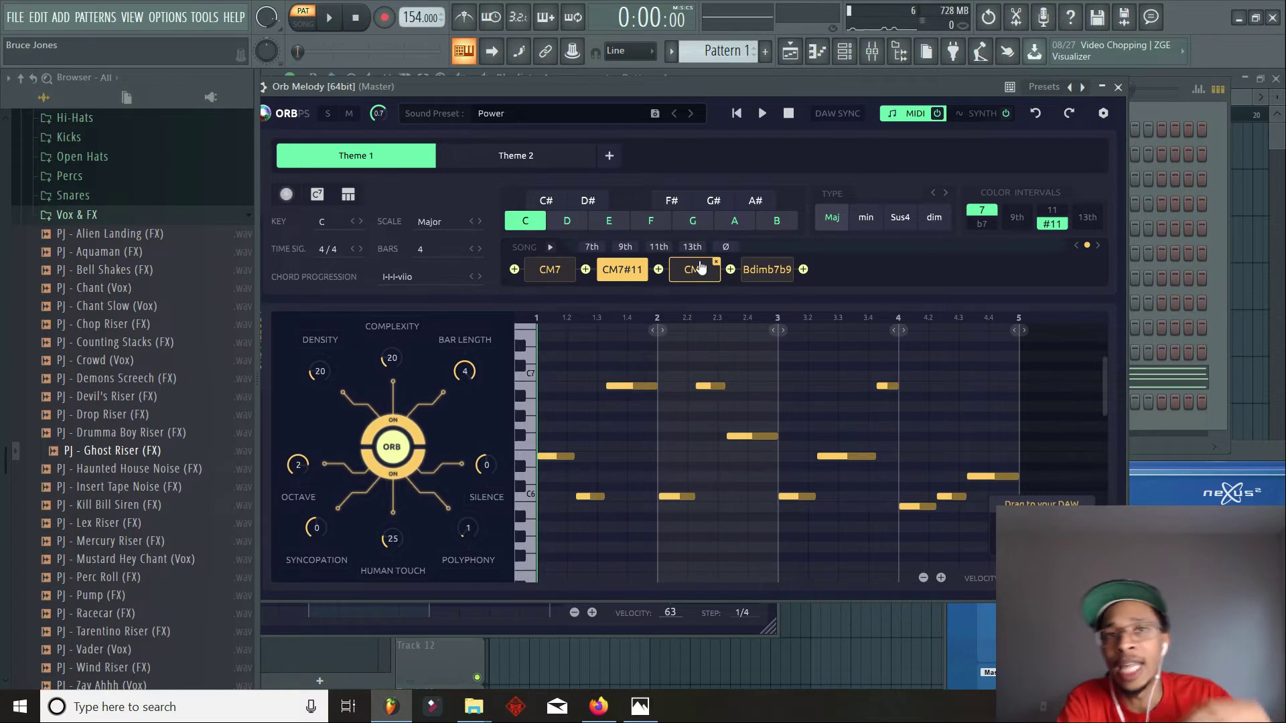
- Add an Orb Bass channel, move its window fully into view and play back its bass line
left_click(1171, 420)
left_click(941, 443)
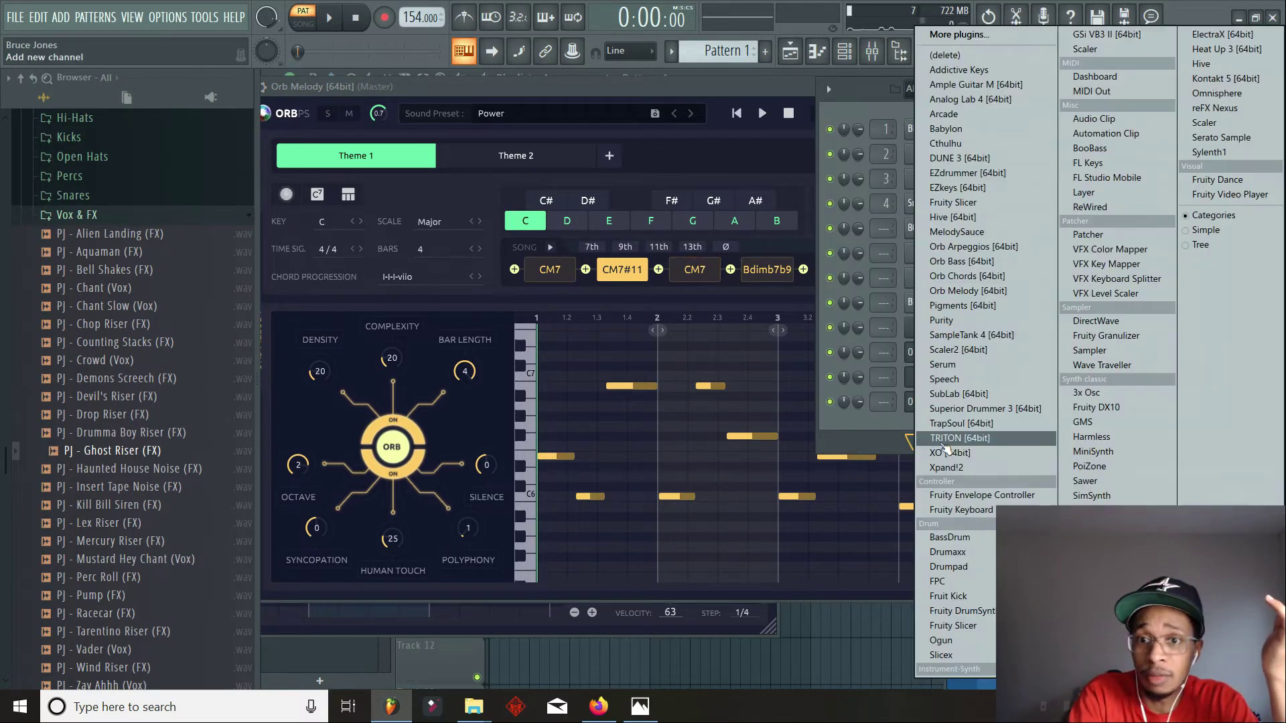
left_click(965, 262)
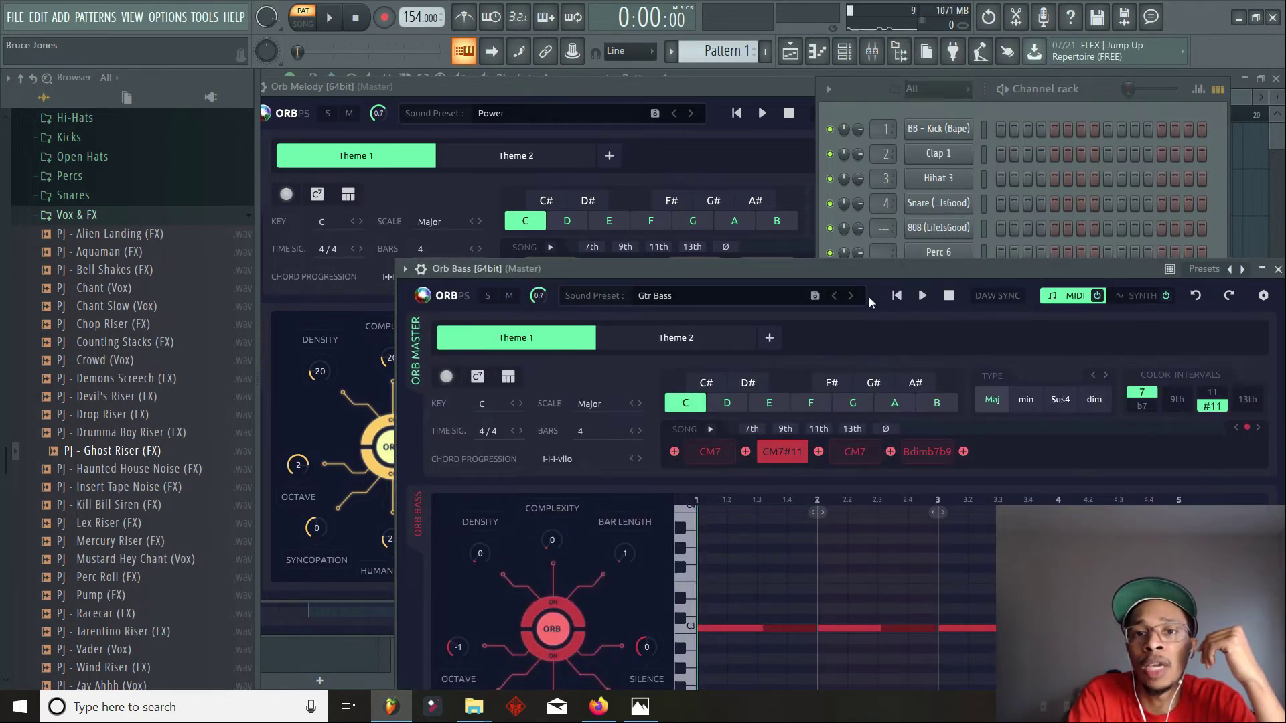
left_click_drag(807, 263, 686, 95)
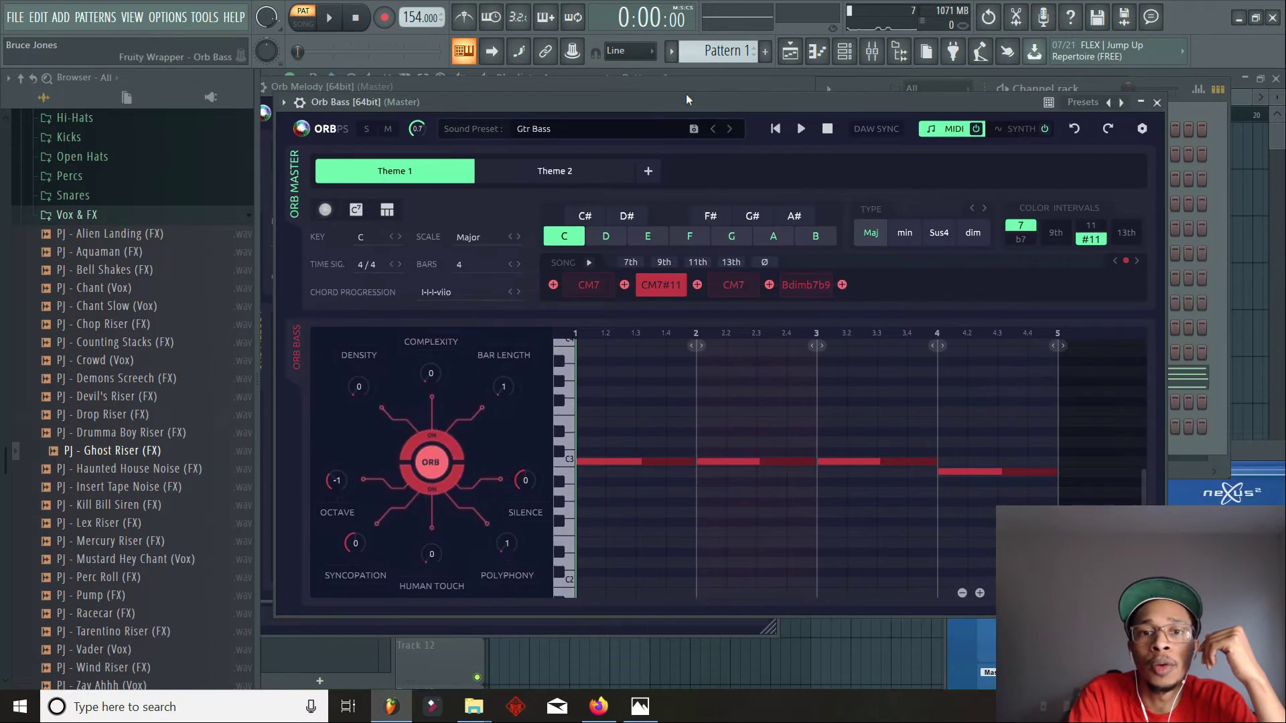
left_click(802, 130)
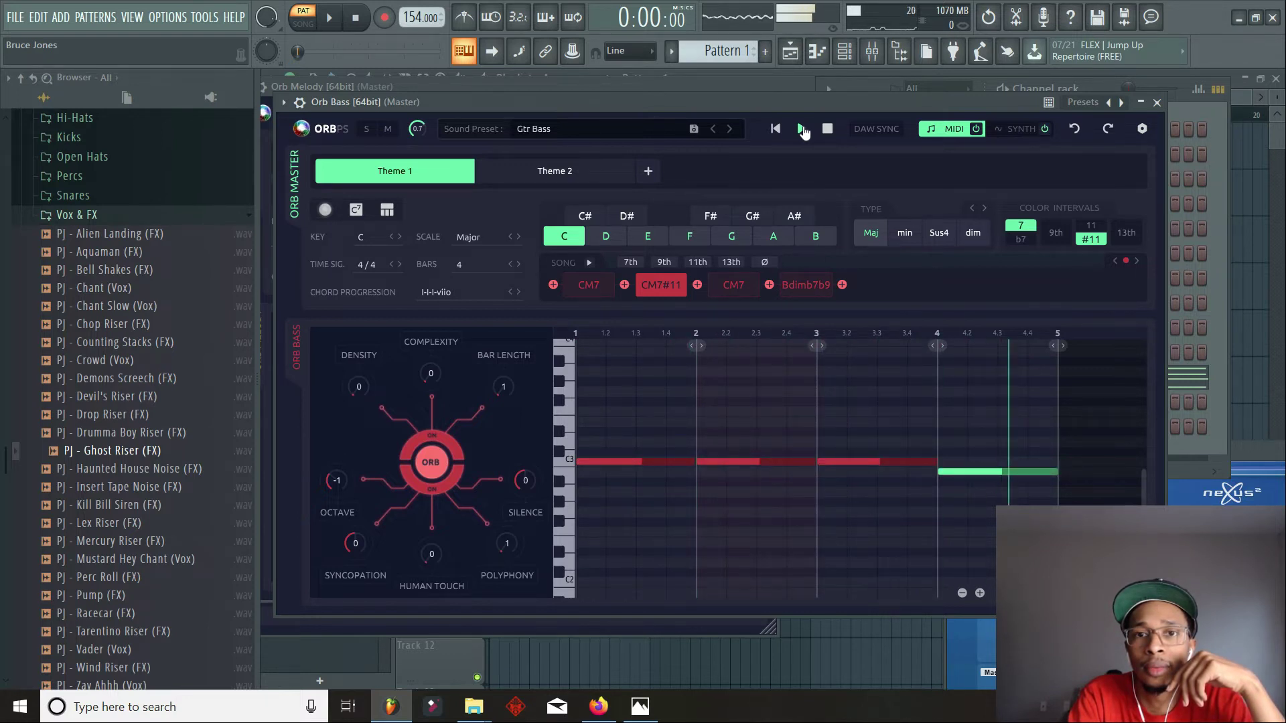
left_click(828, 129)
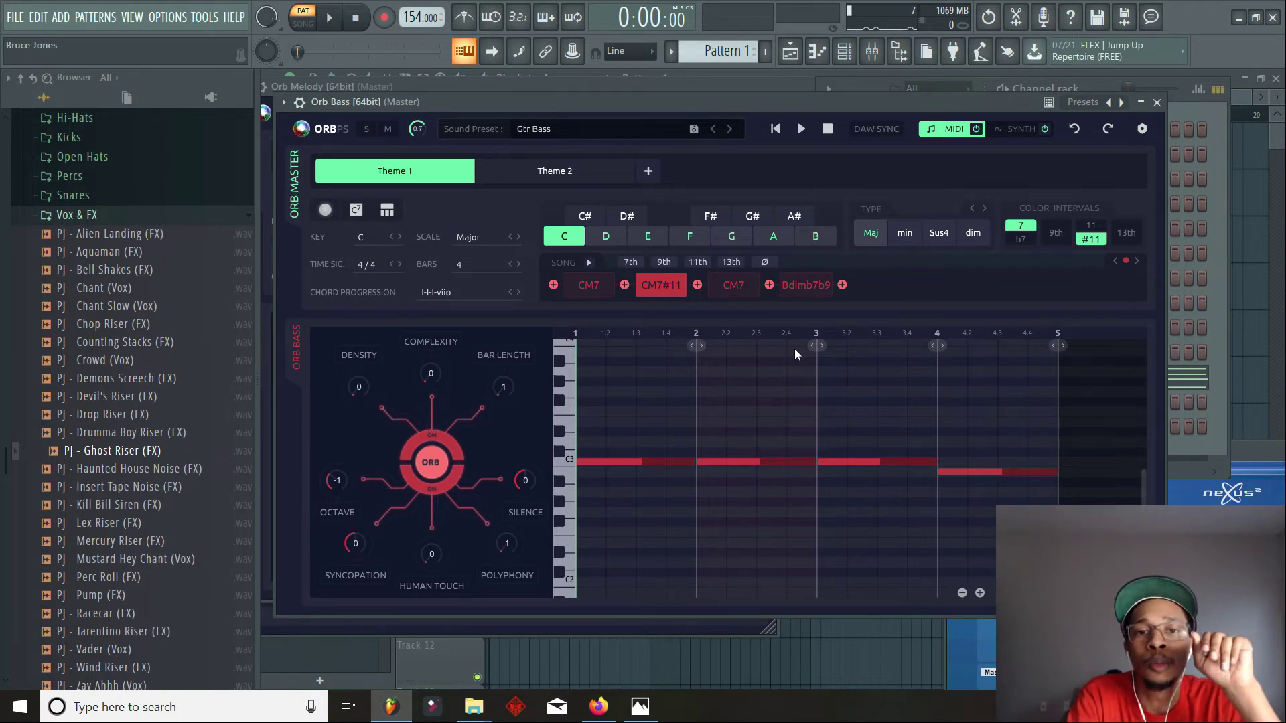
- Mute the Orb Melody channel in the channel rack, replay the Orb Bass line and briefly play Pattern 1 alongside it
left_click(1199, 454)
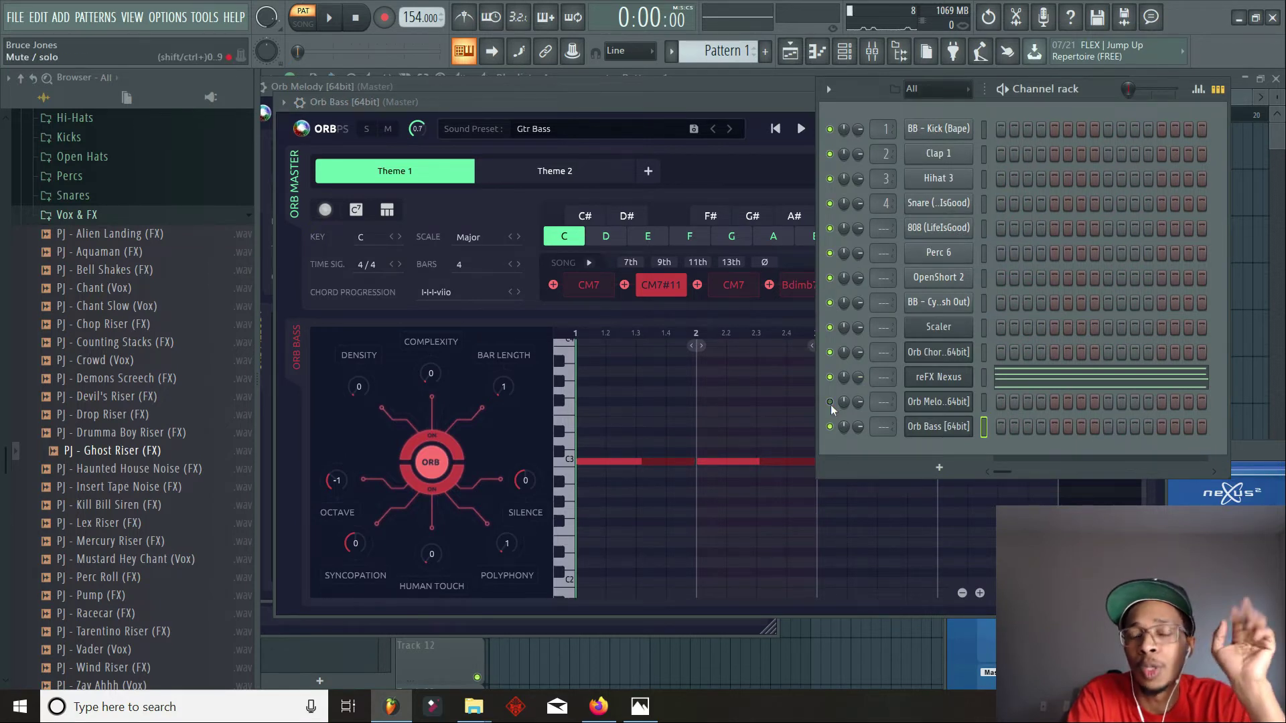
left_click(800, 129)
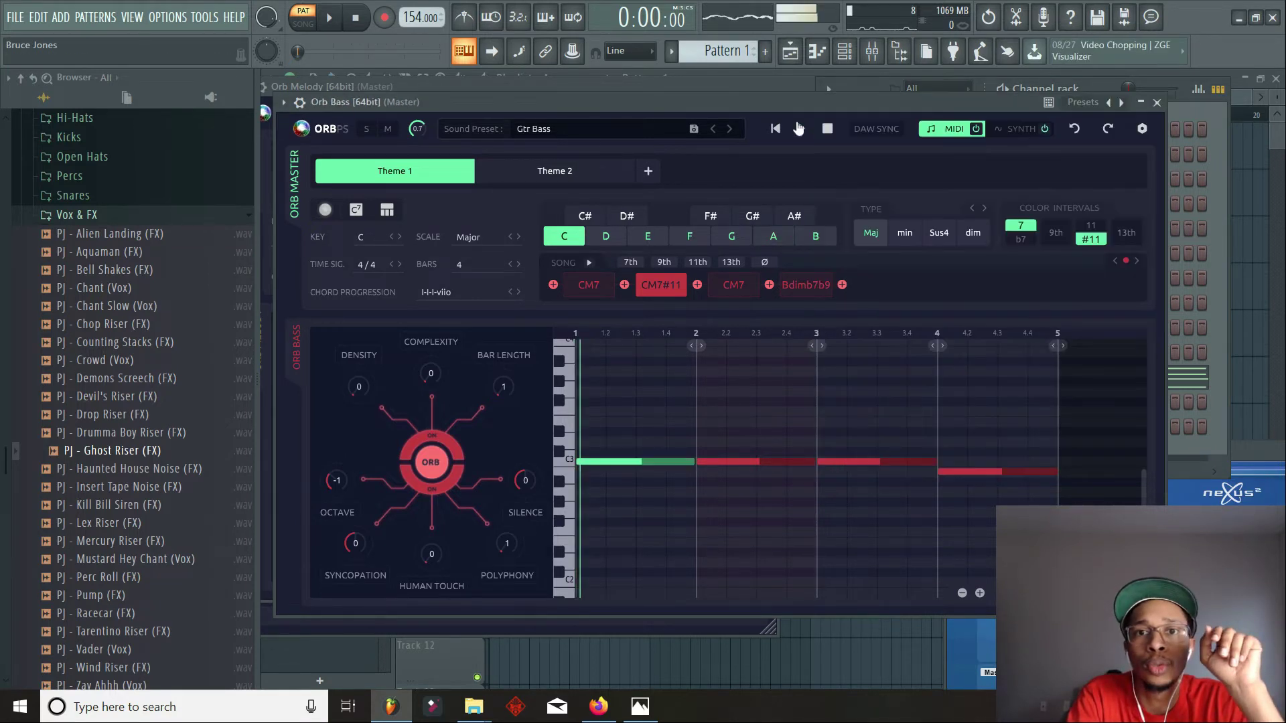
left_click(1205, 473)
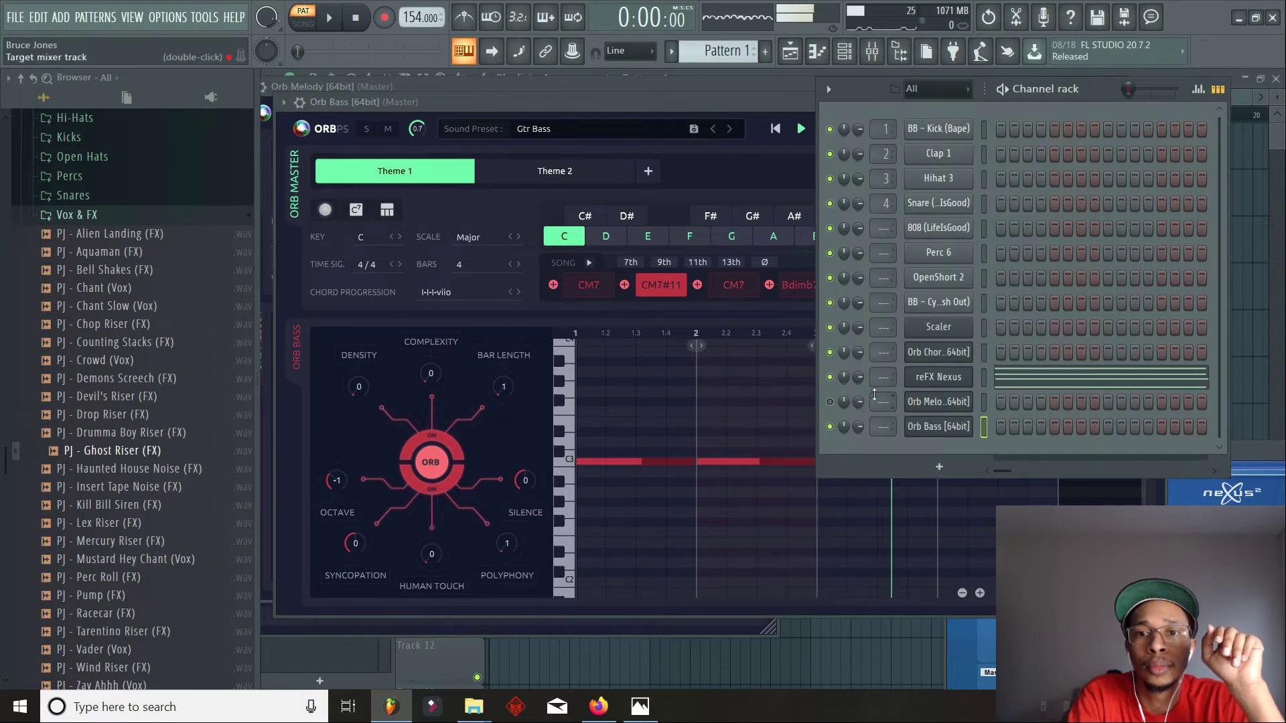
left_click(830, 352)
key("space")
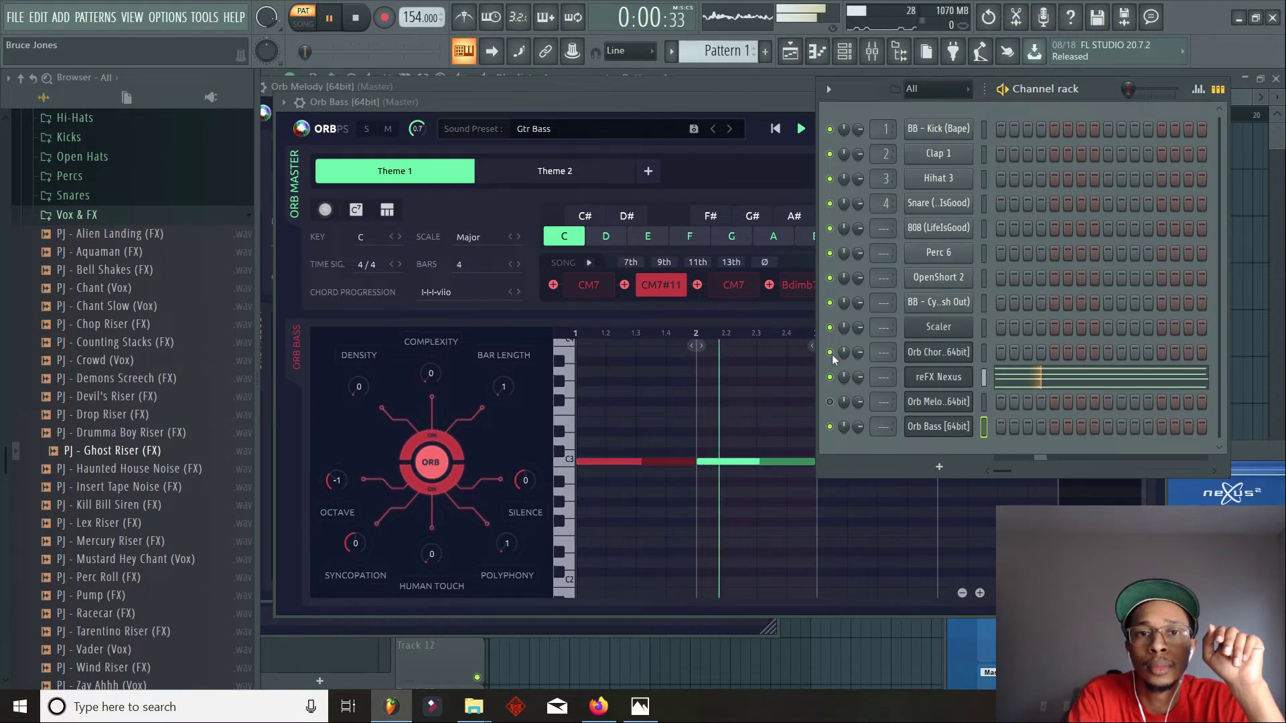
key("space")
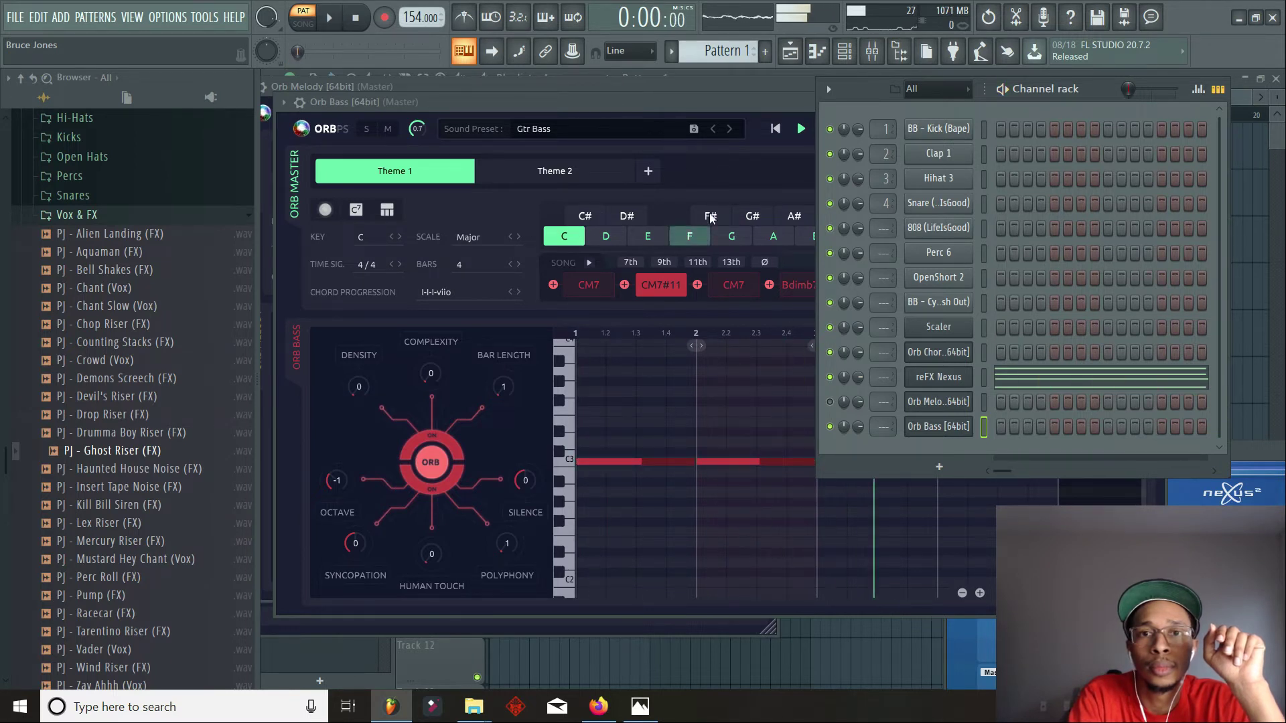
left_click(762, 150)
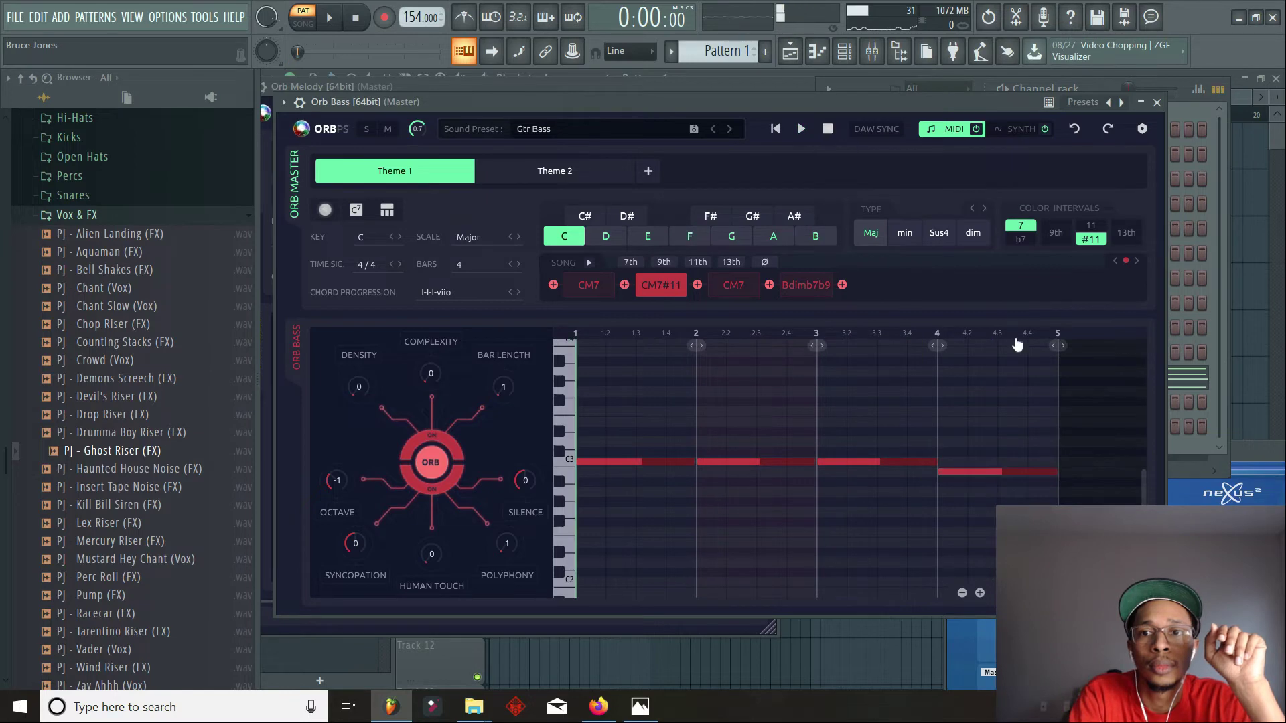
- Reopen Orb Melody from the channel rack, move its window into view and mute the melody inside the plugin
left_click(1199, 447)
left_click(940, 408)
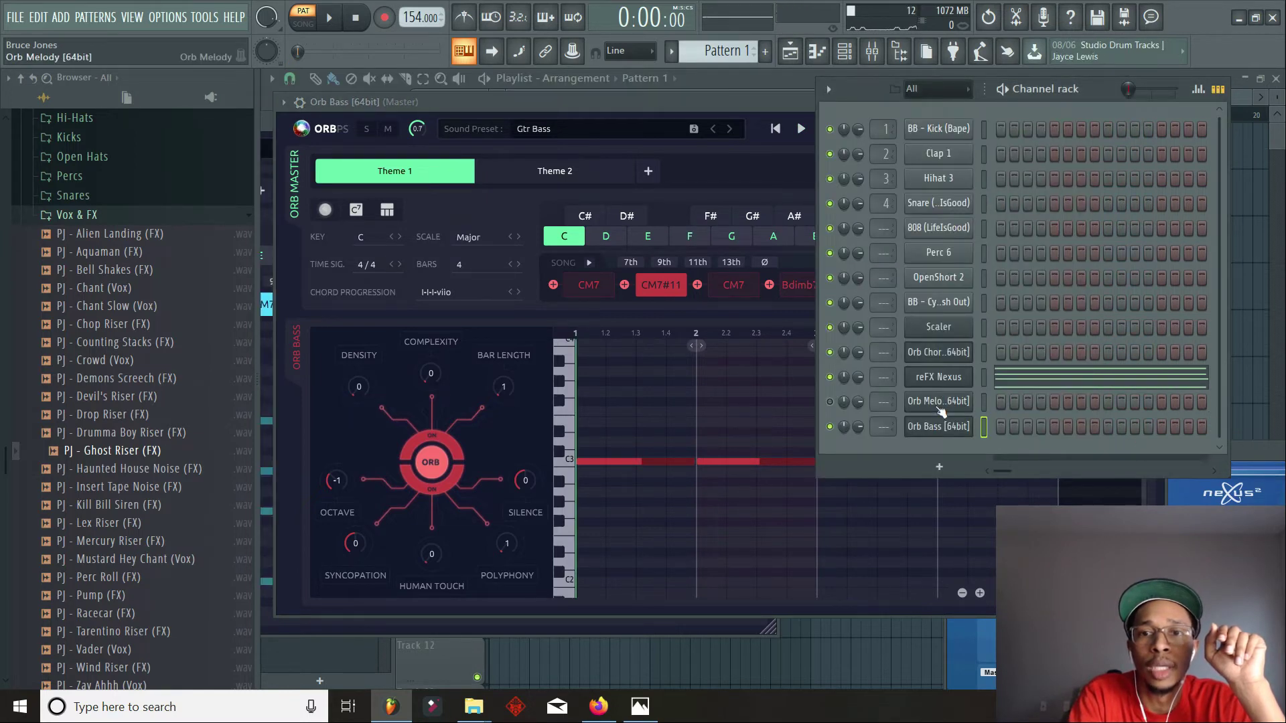
left_click(940, 406)
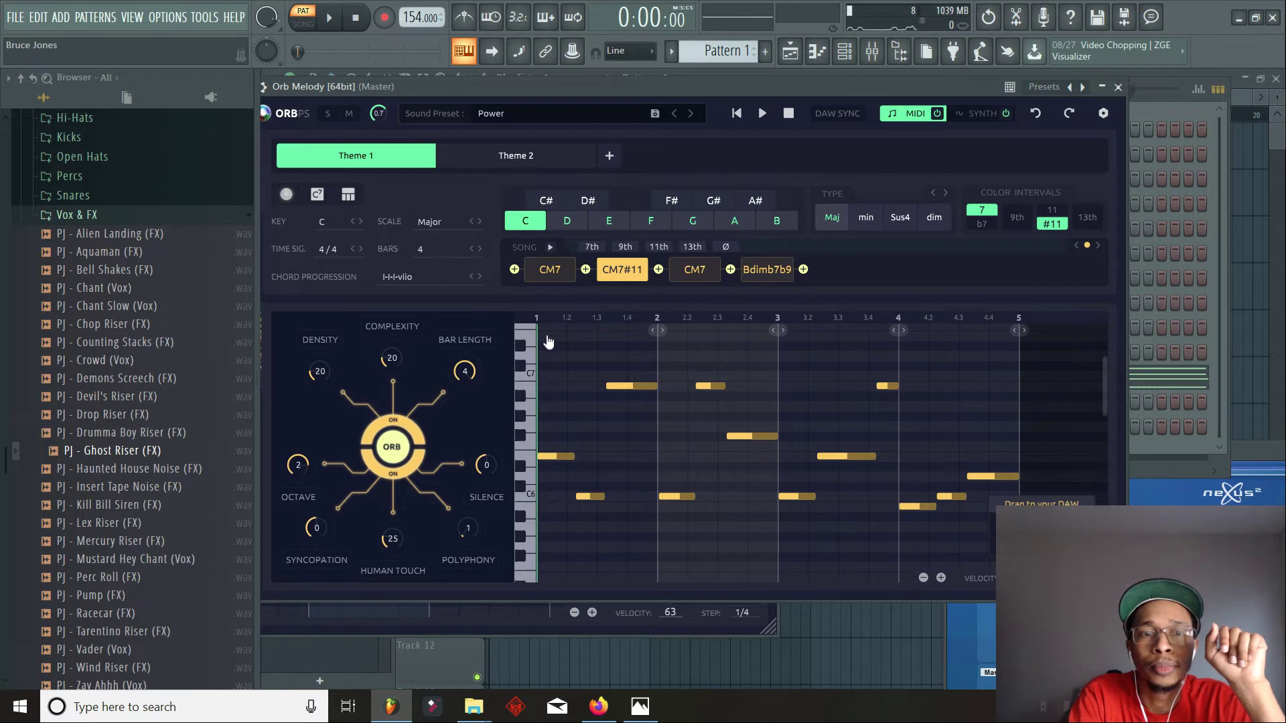
left_click_drag(806, 87, 876, 80)
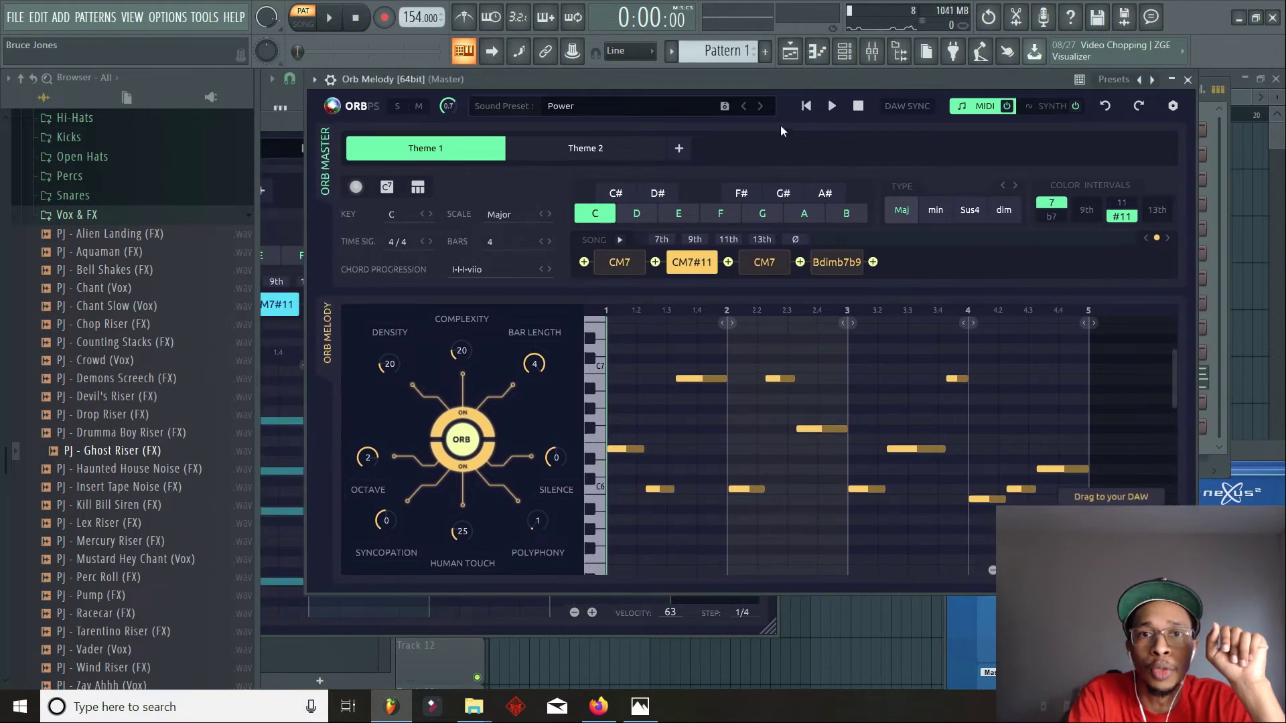
left_click(419, 105)
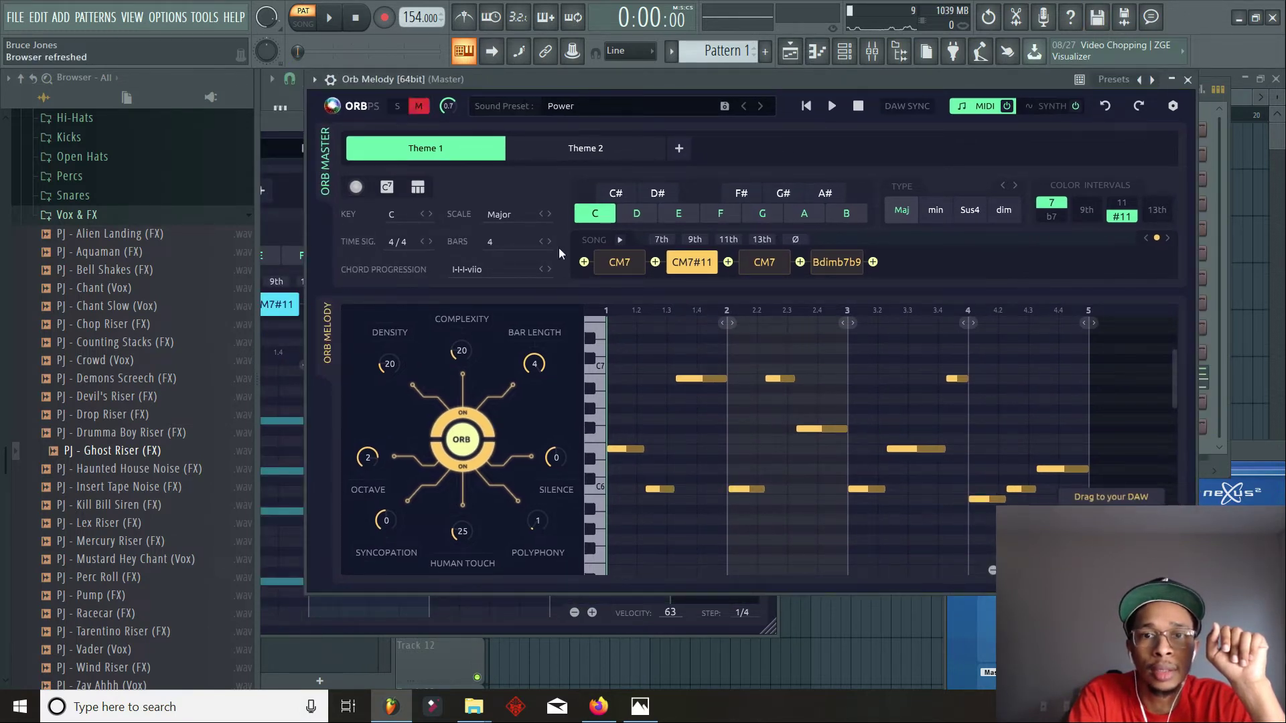
- Reopen Orb Bass from the channel rack, set its Density to 20 while the bass line plays, and stop playback
left_click(1203, 443)
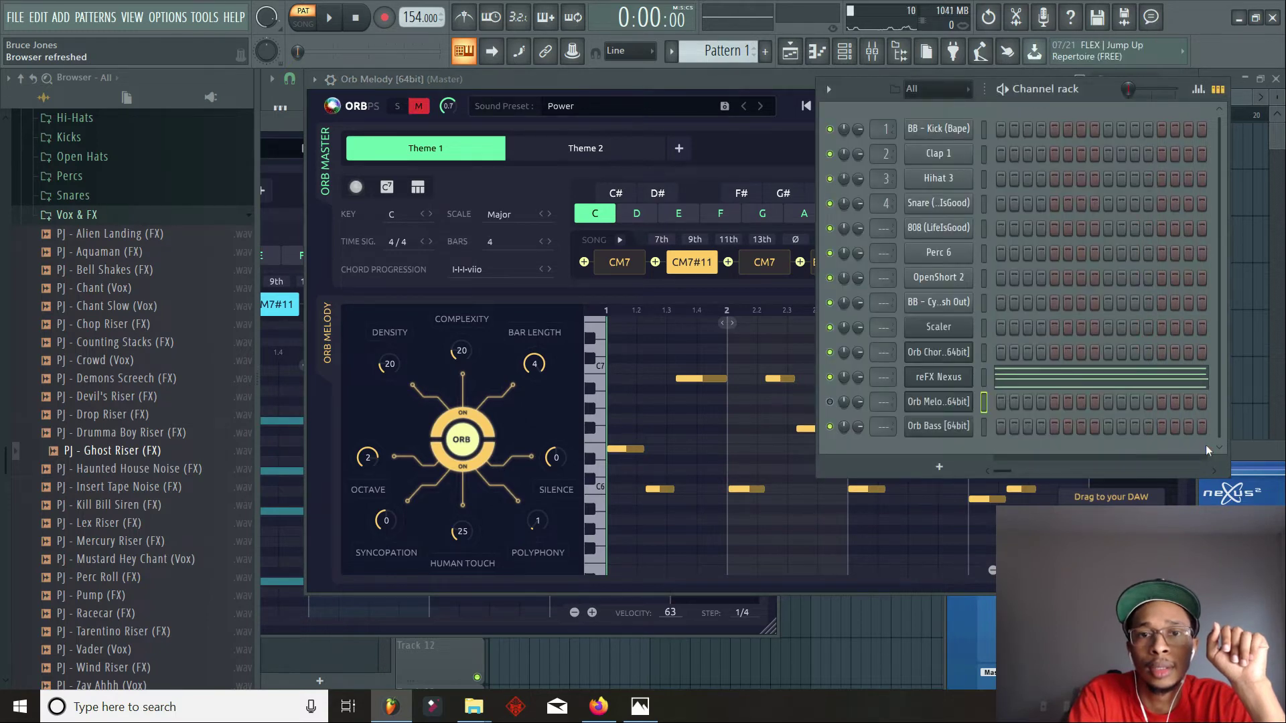
left_click(951, 428)
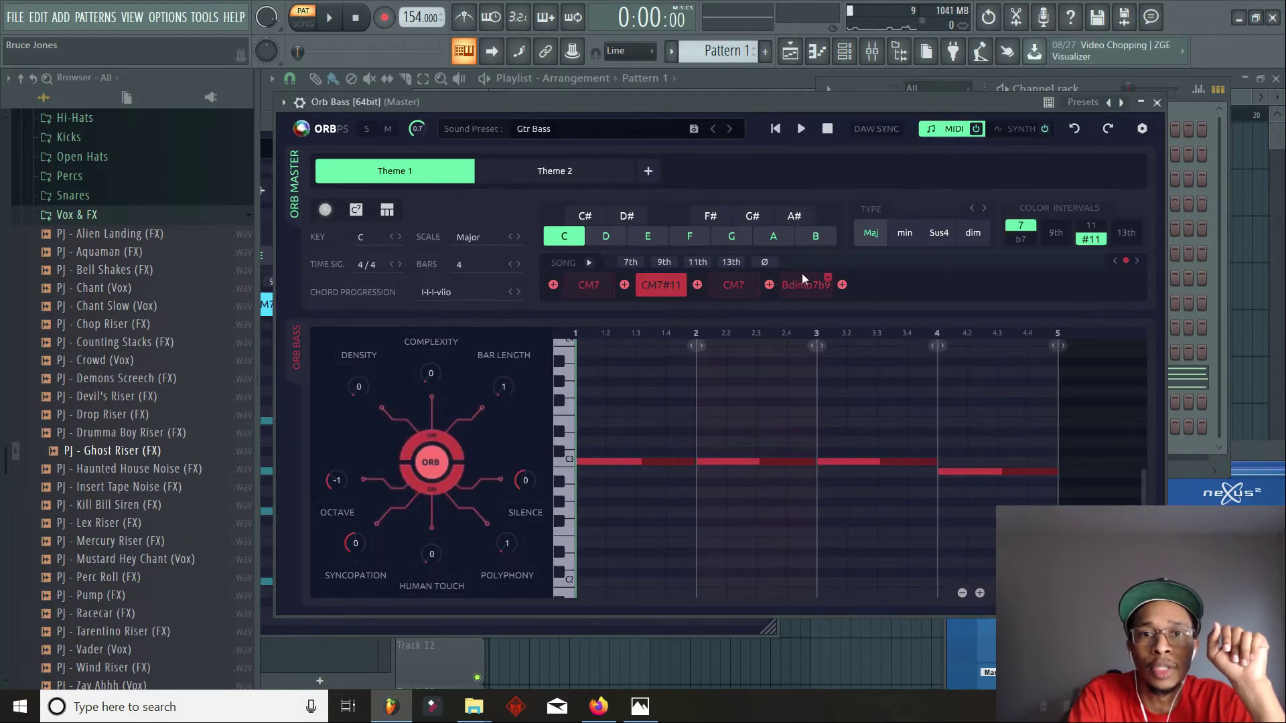
left_click(802, 138)
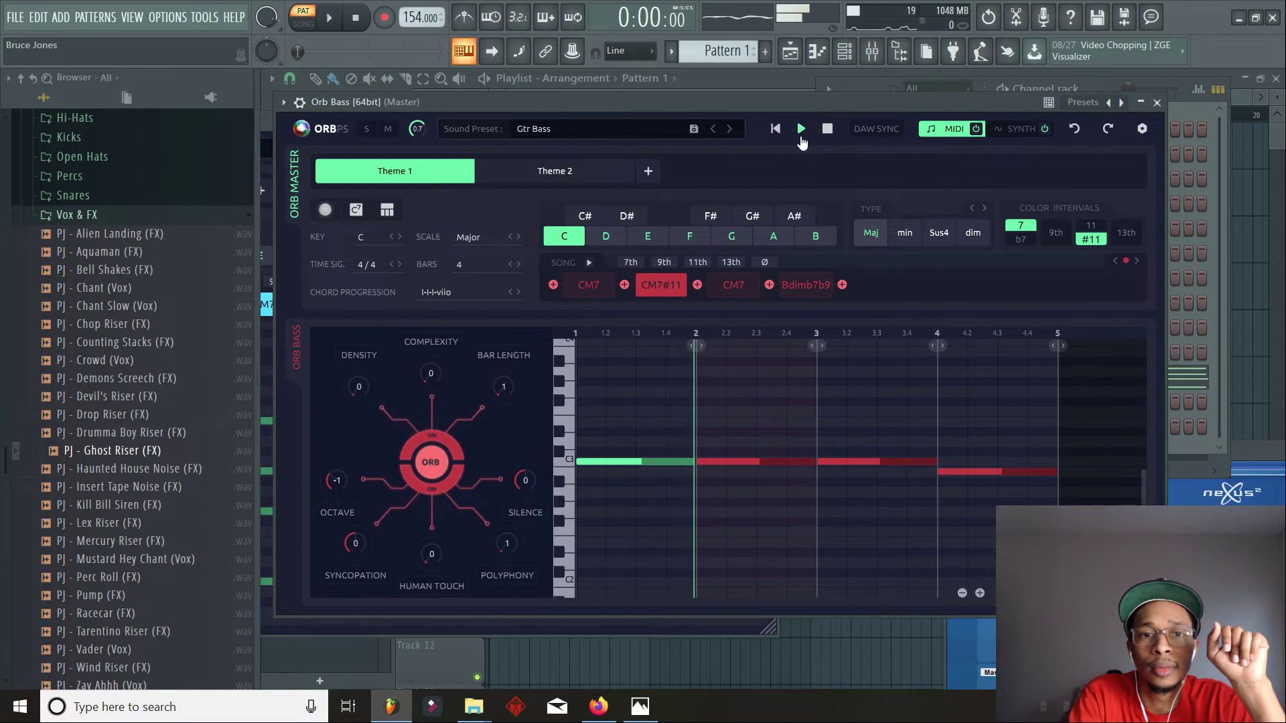
left_click_drag(360, 392, 360, 375)
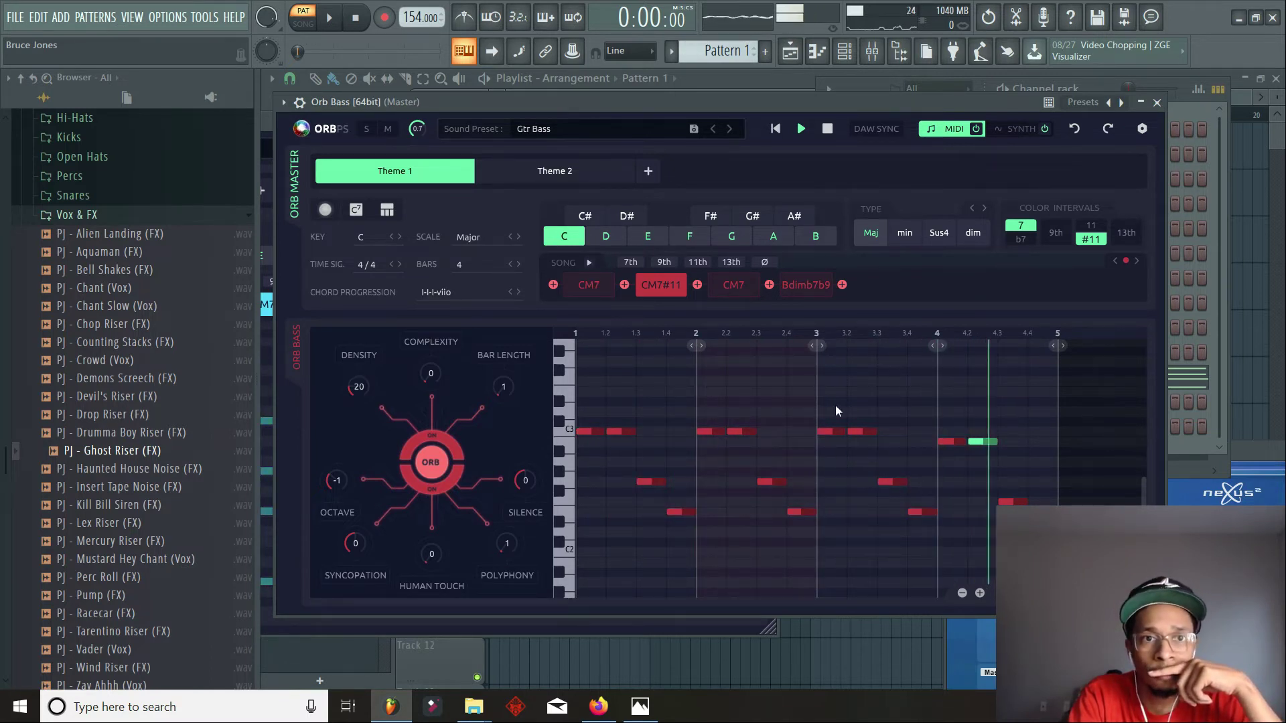
left_click(1187, 457)
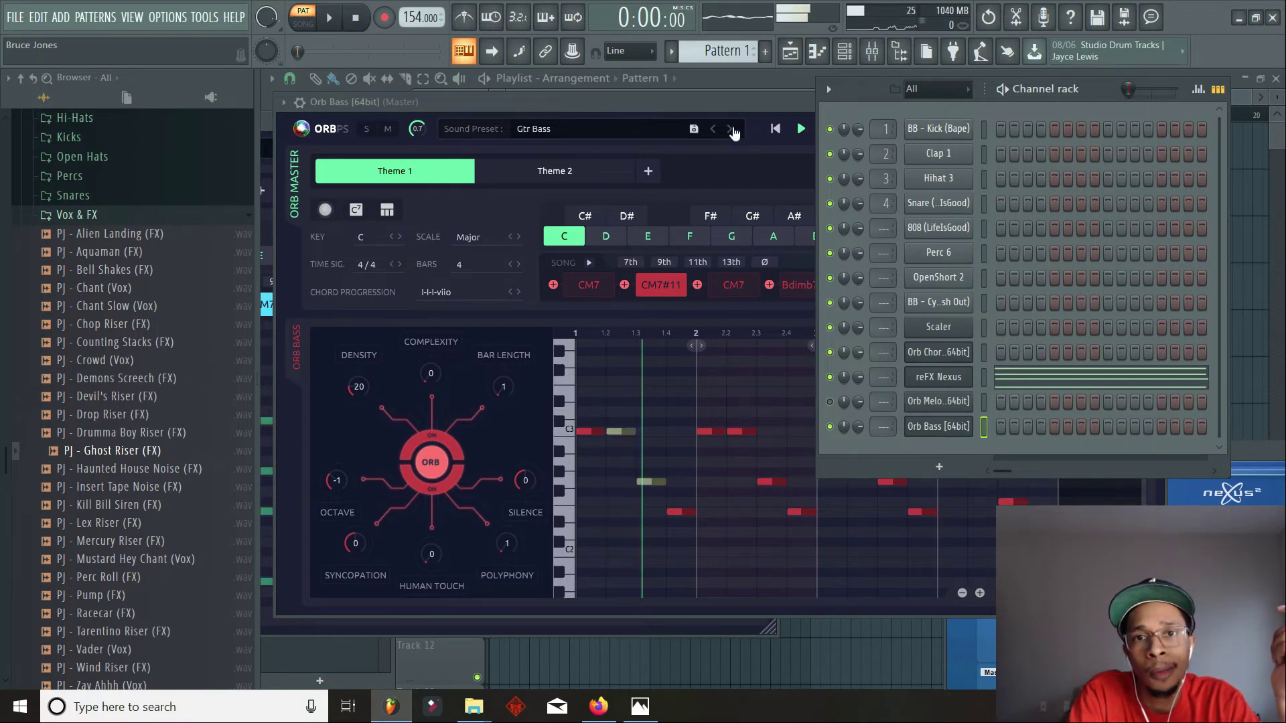
left_click(797, 130)
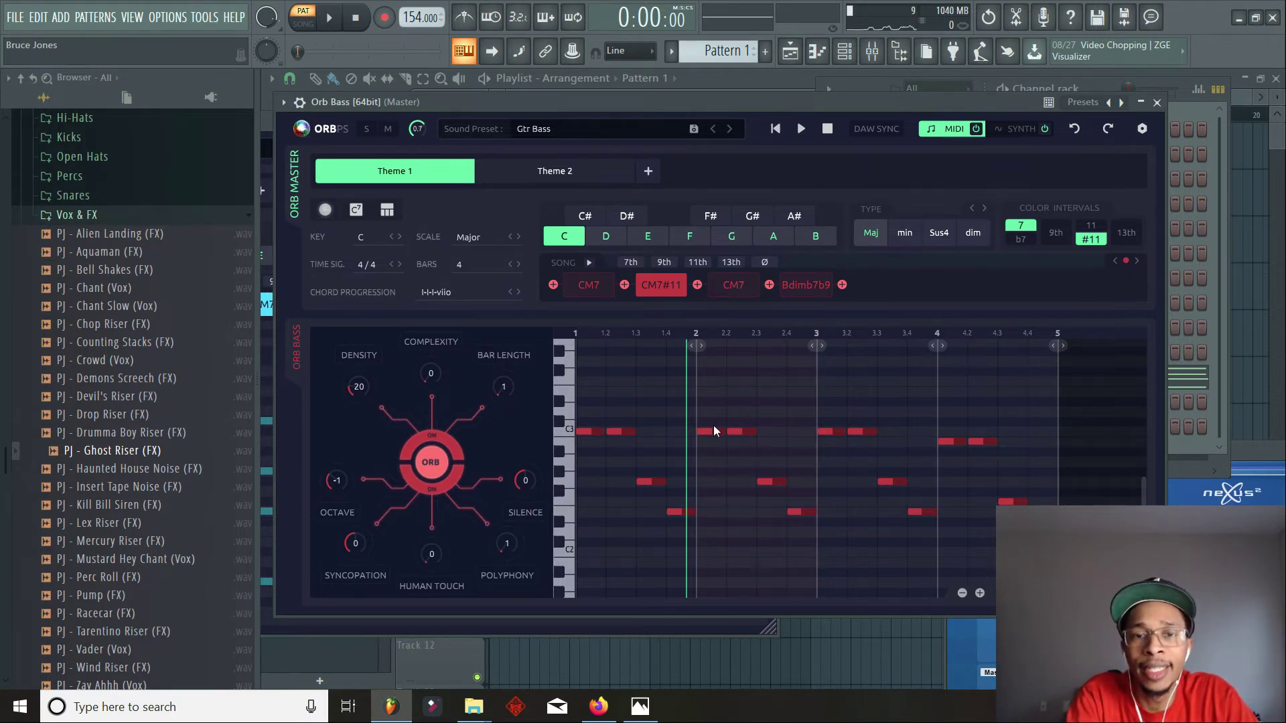
left_click(1173, 453)
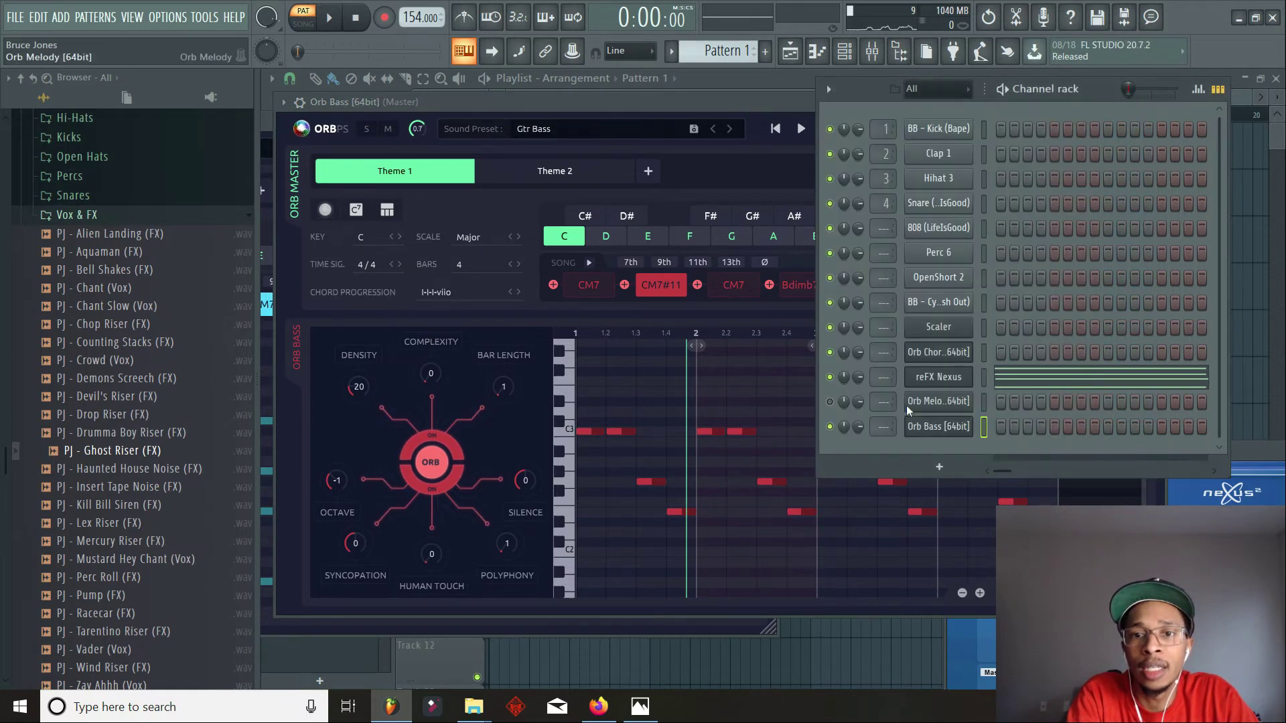
left_click(934, 447)
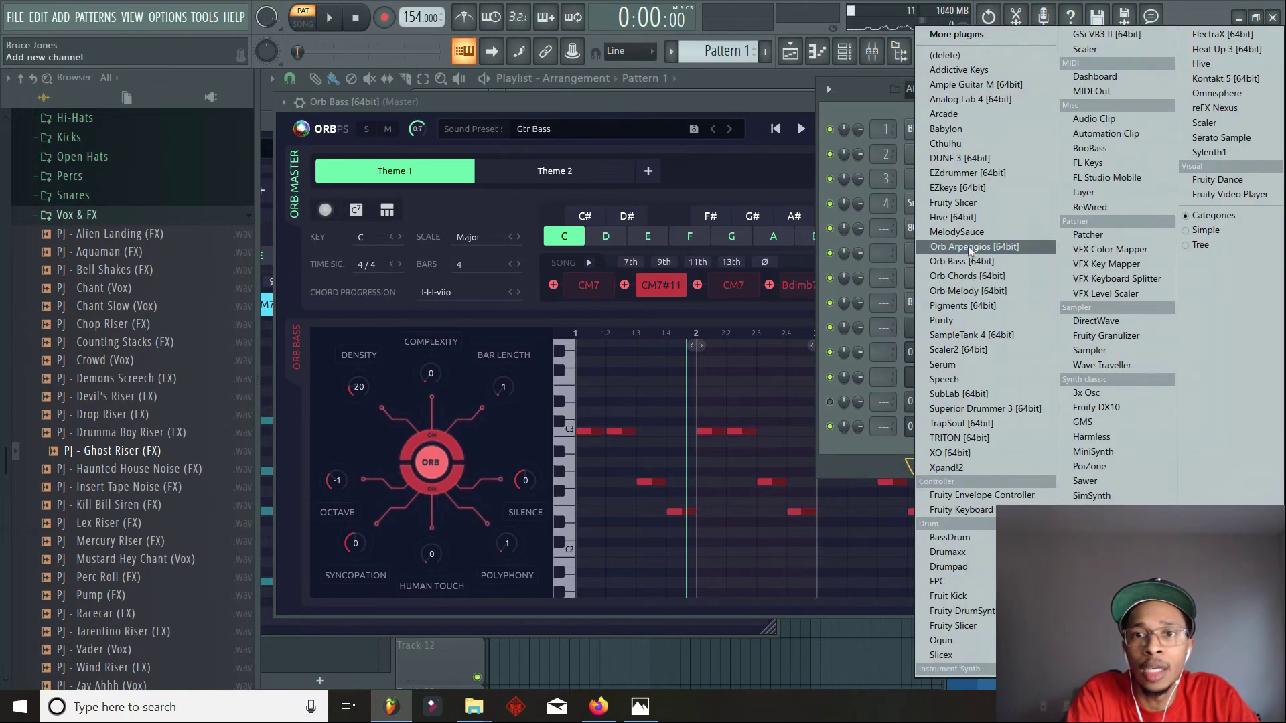
left_click(844, 453)
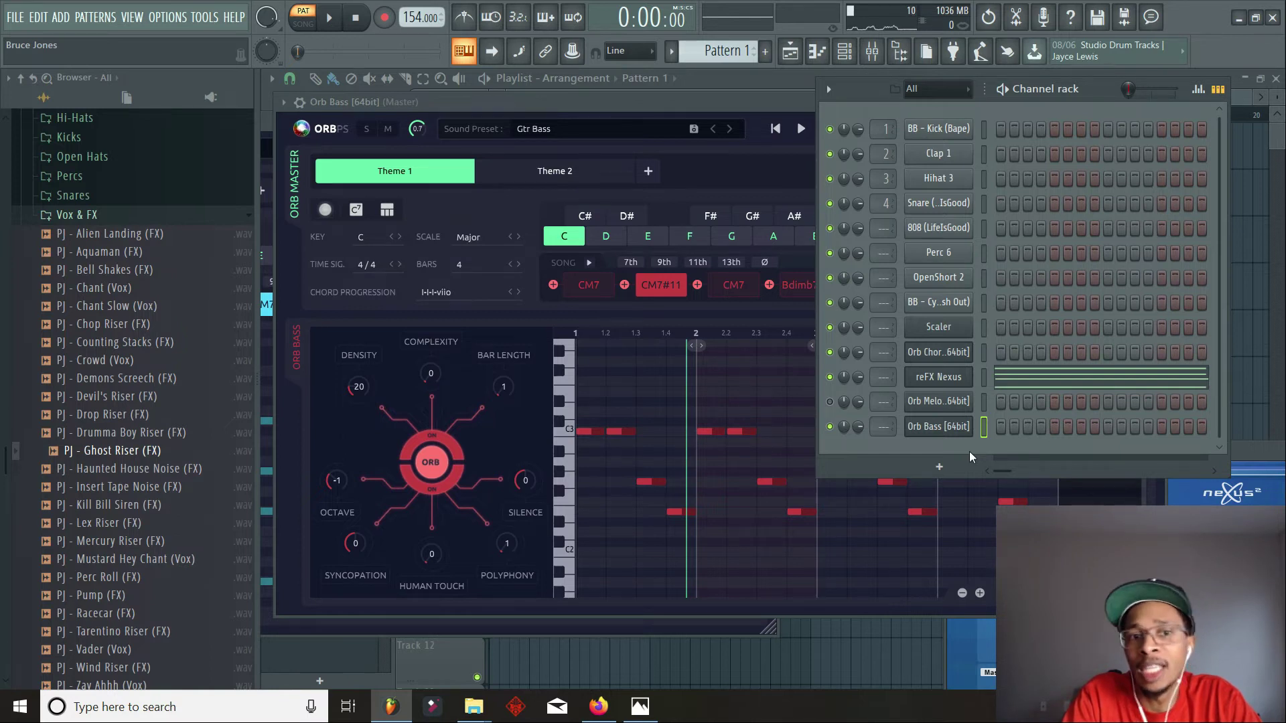
- Generate a new random bass line with the Orb Bass randomizer, play it back and stop playback
left_click(439, 466)
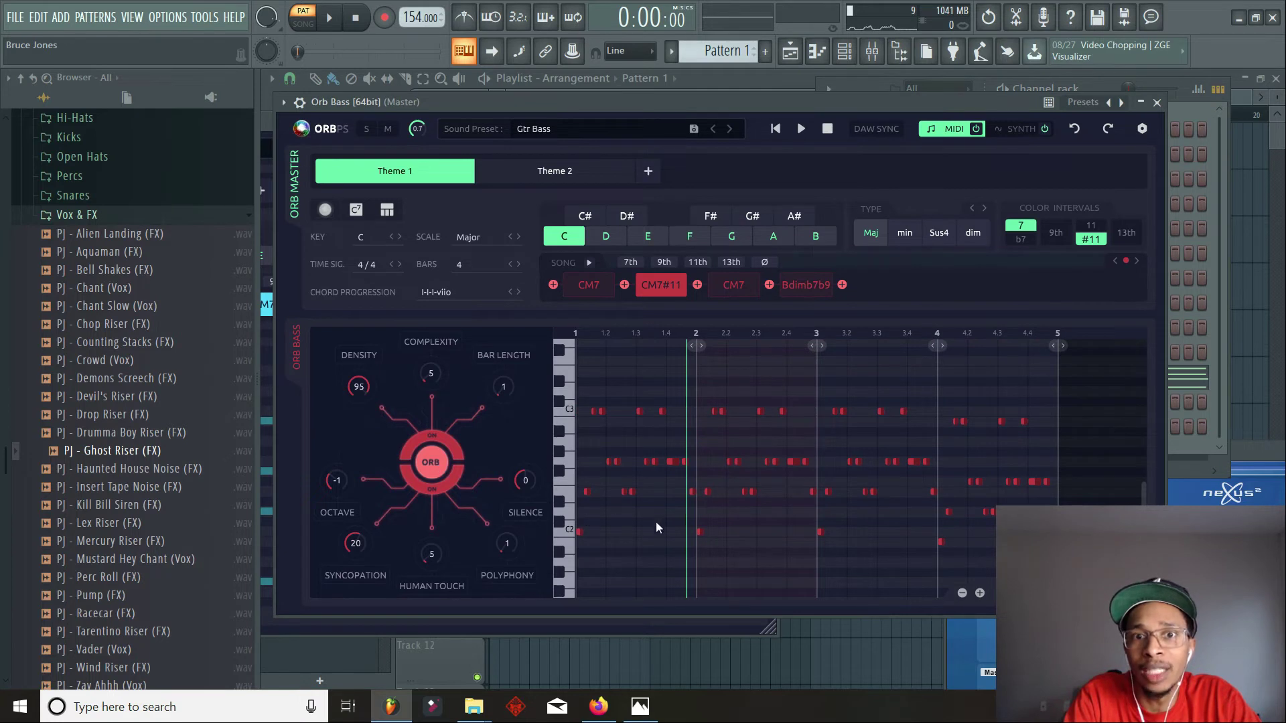
left_click(801, 129)
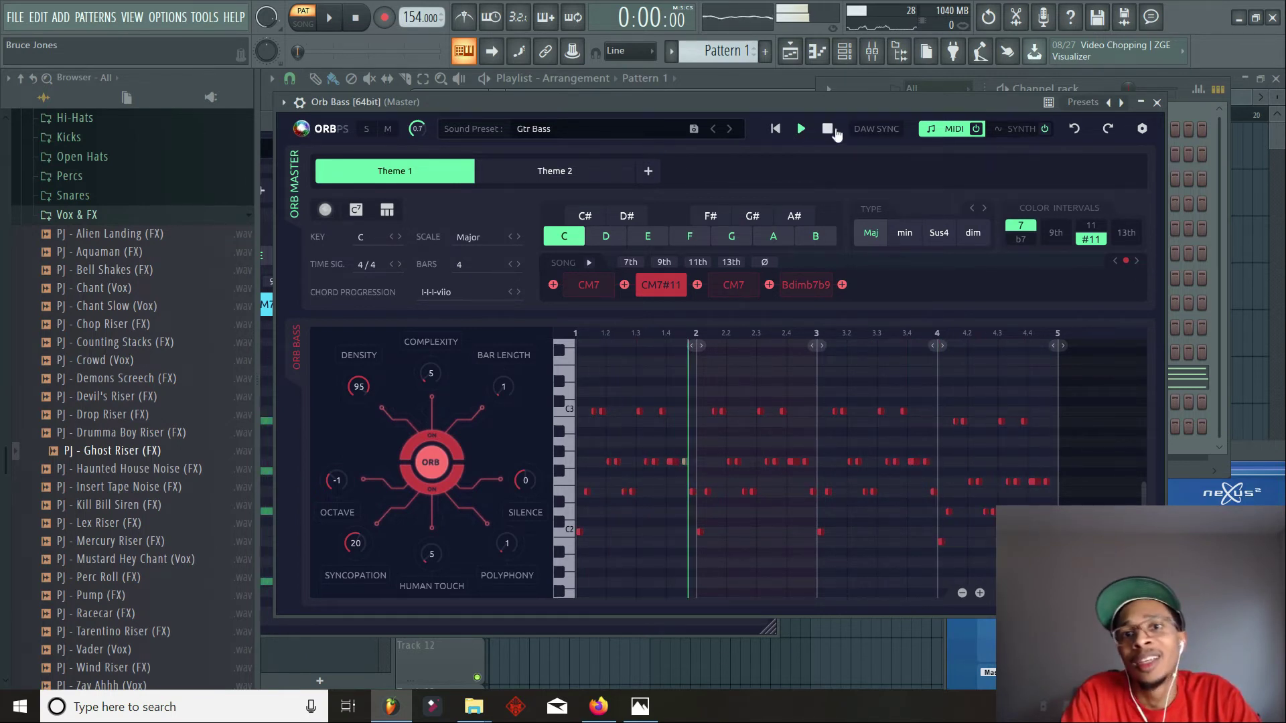
left_click(831, 131)
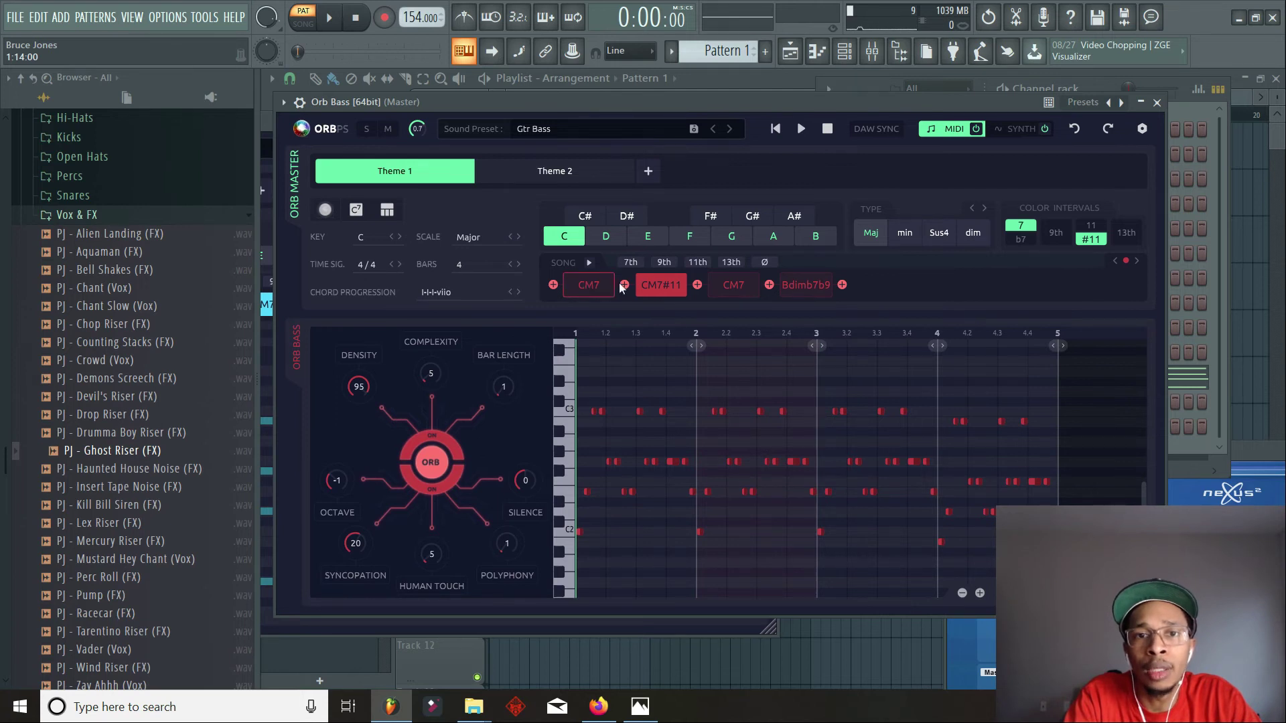
- Audition the second chord in Orb Bass and add 9th intervals to the song's chords
left_click(660, 288)
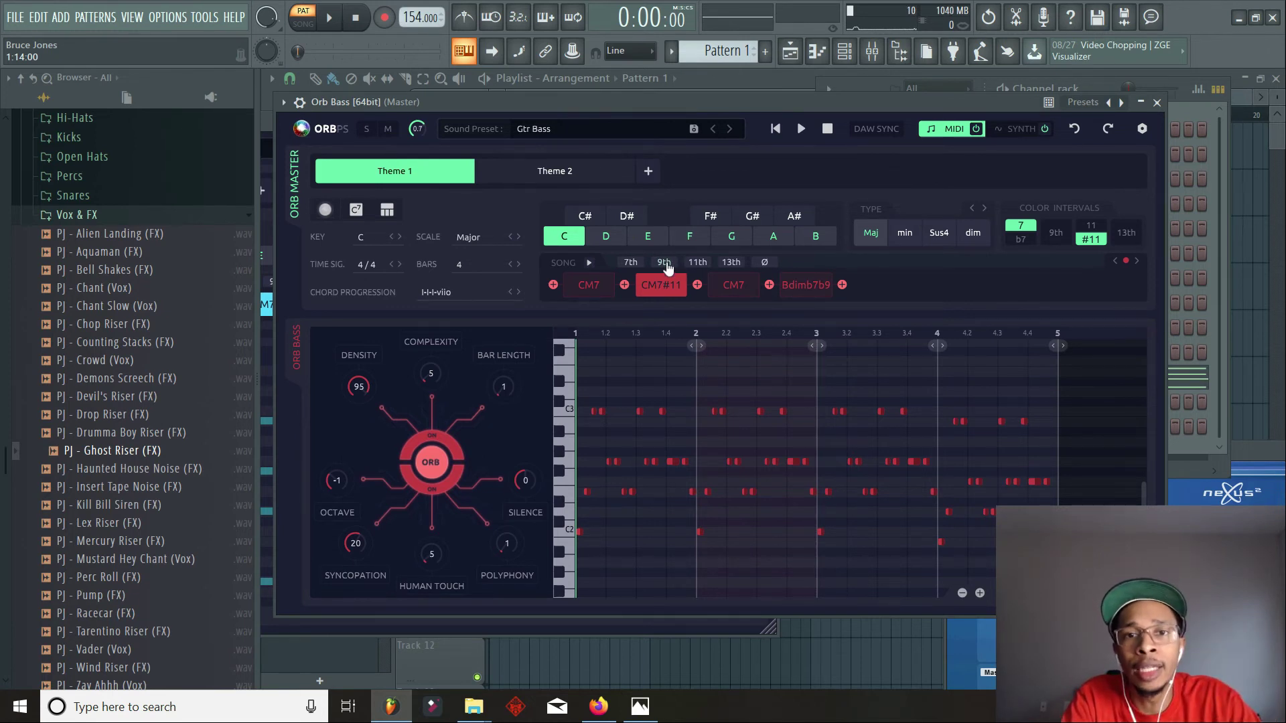
left_click(664, 265)
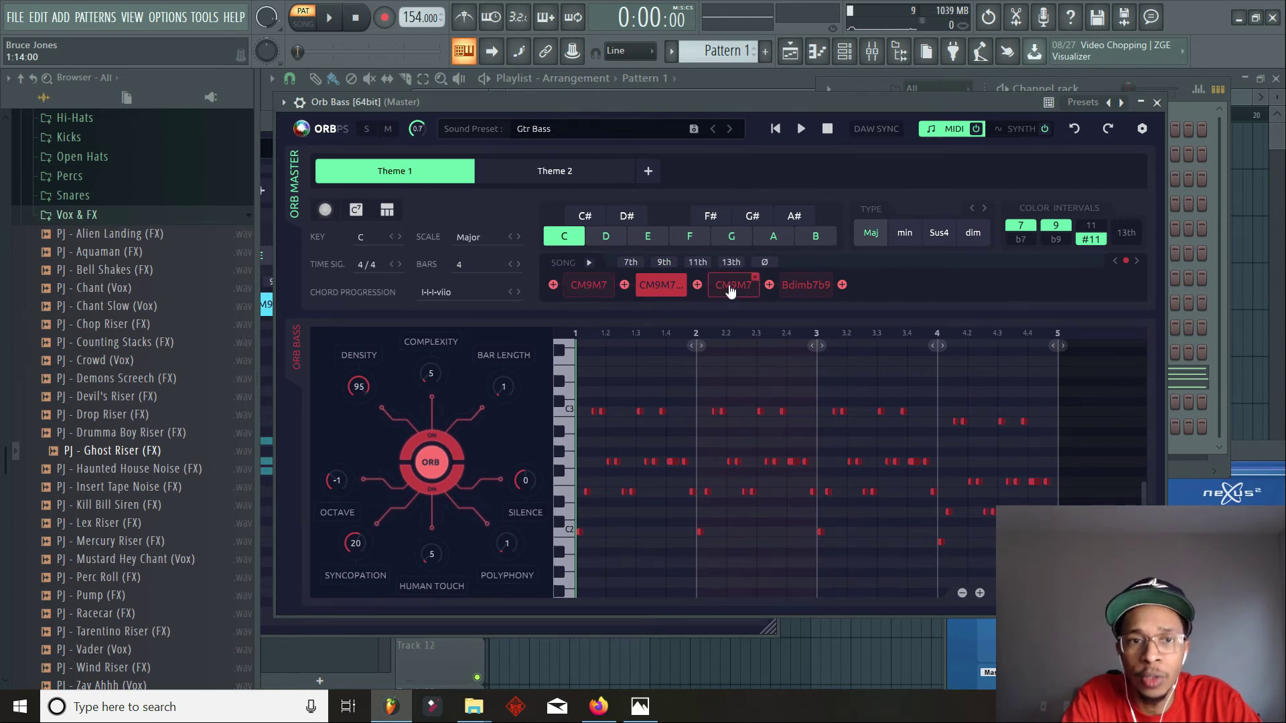
- Browse the chord progression library, try the Epic progression I-iii-I-IV, and apply the Dark progression IV-v-IV-iii (F-Gm-F-Ebm)
left_click(436, 293)
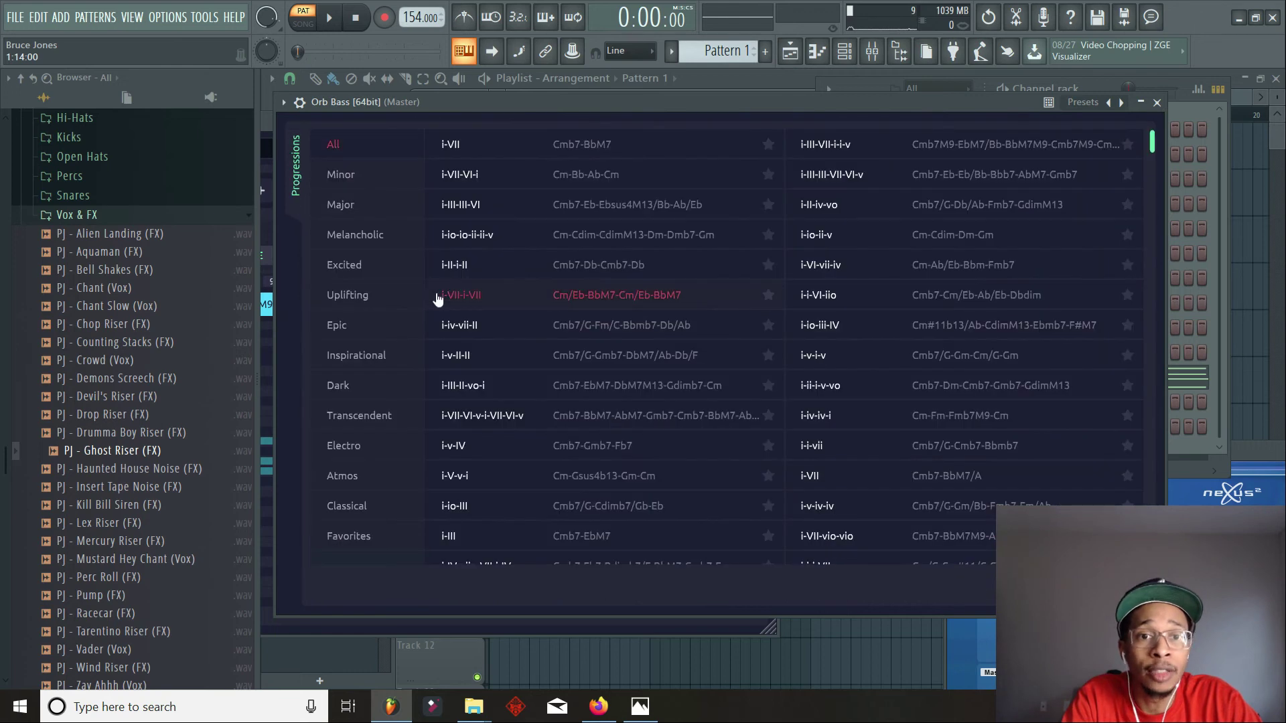
left_click(336, 392)
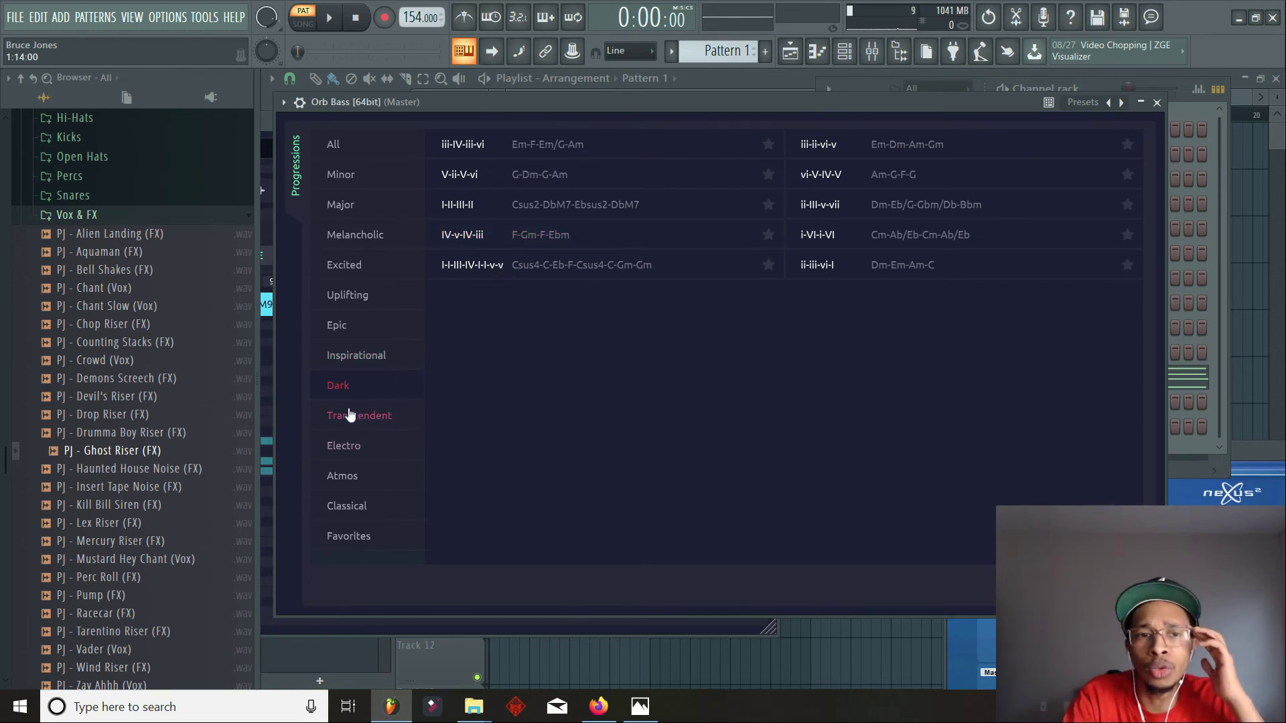
left_click(342, 329)
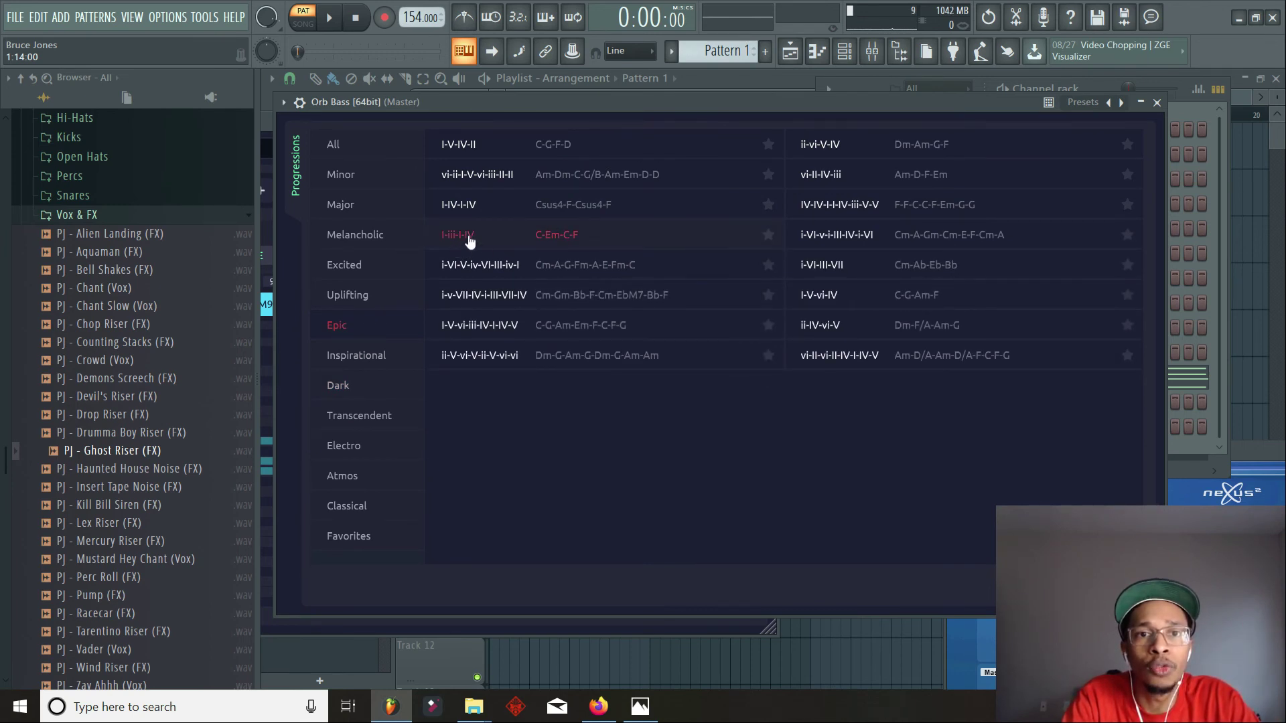
left_click(468, 240)
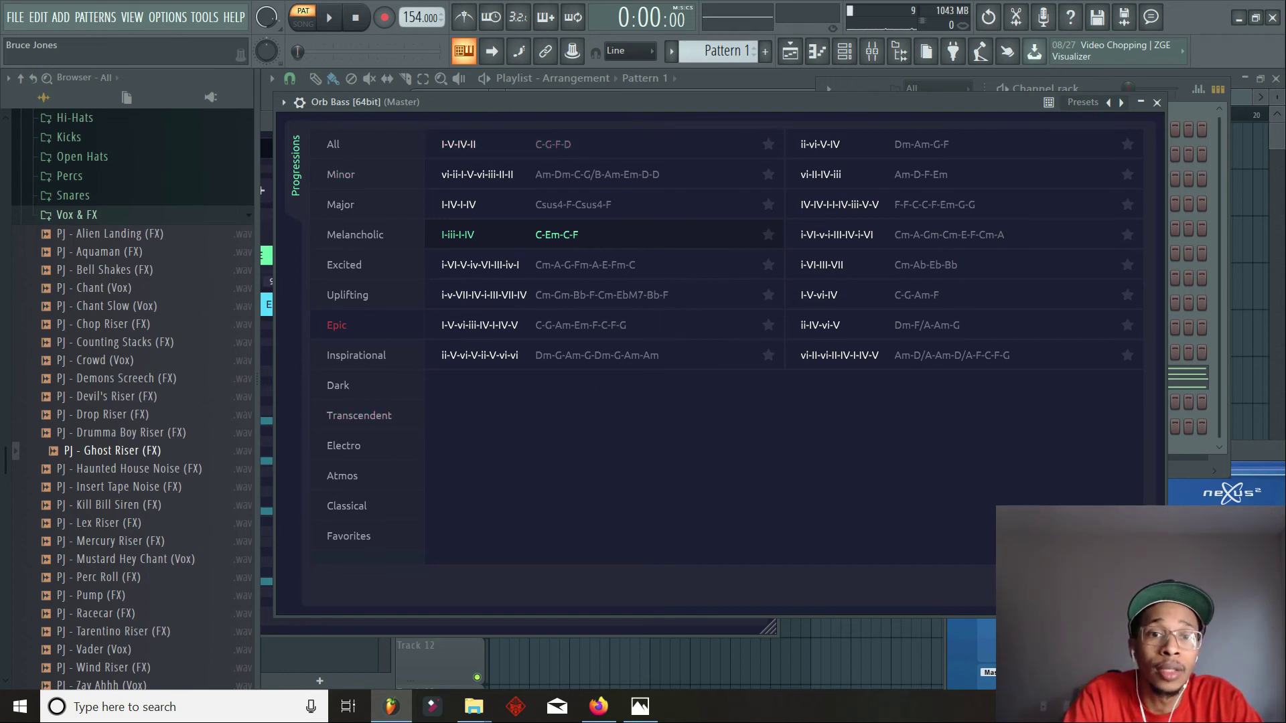
left_click(338, 379)
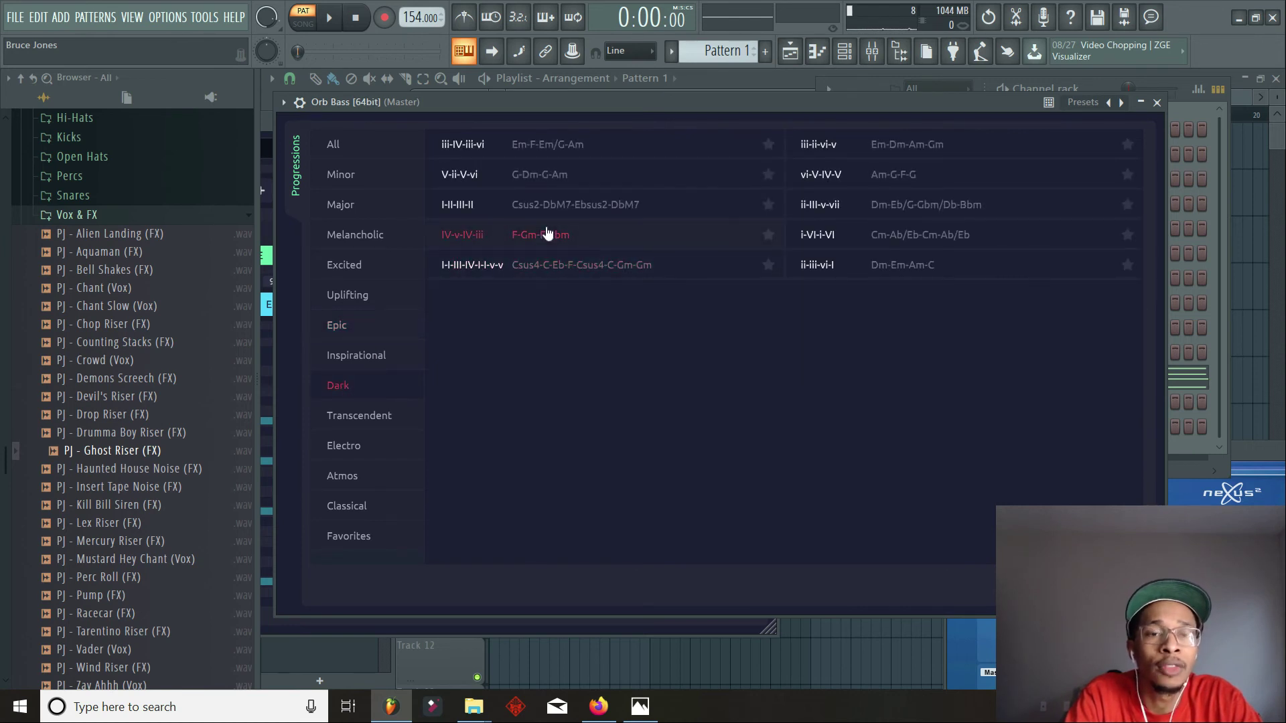
left_click(546, 233)
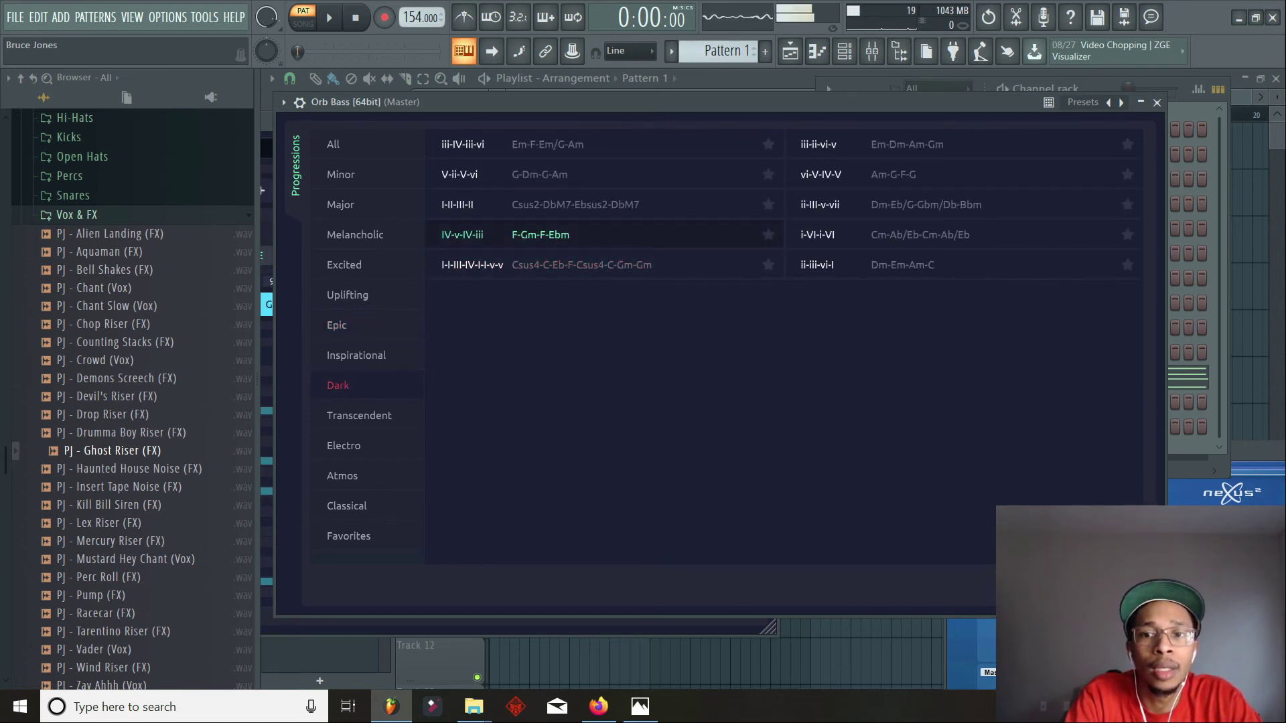
left_click(1099, 586)
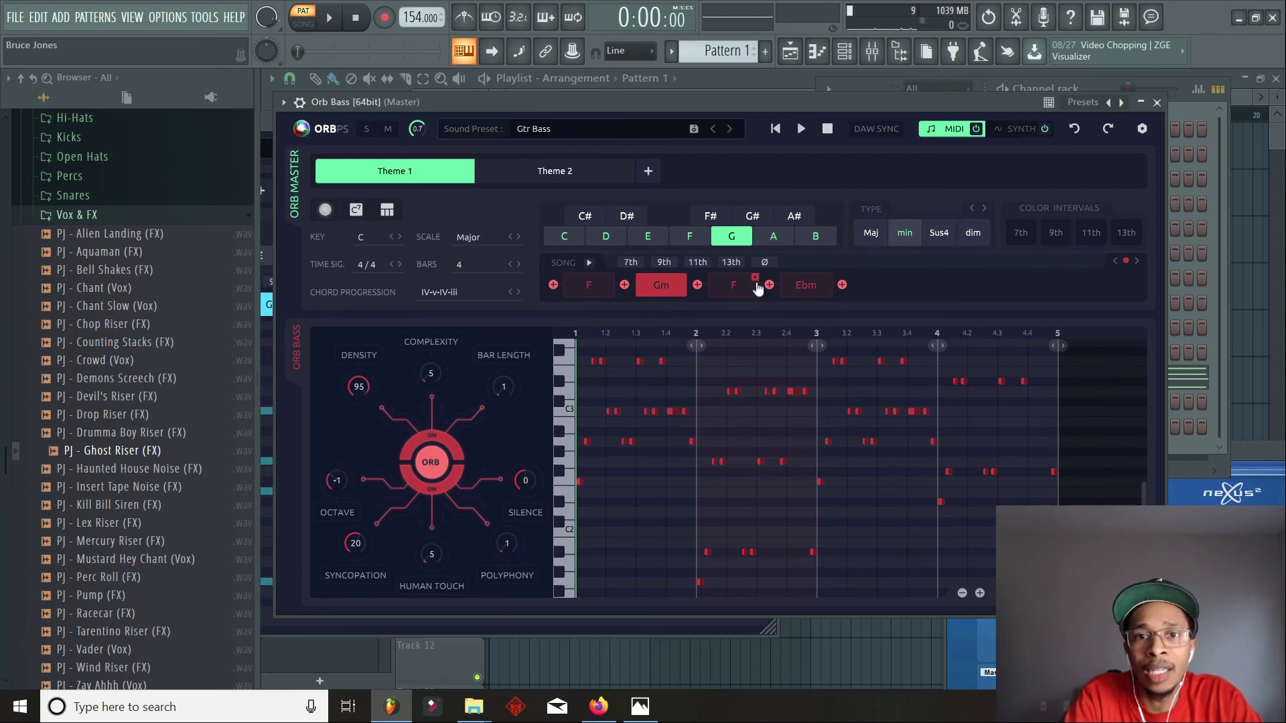
- Change the third chord from F major to F minor and add 11th intervals to all the song's chords
left_click(735, 291)
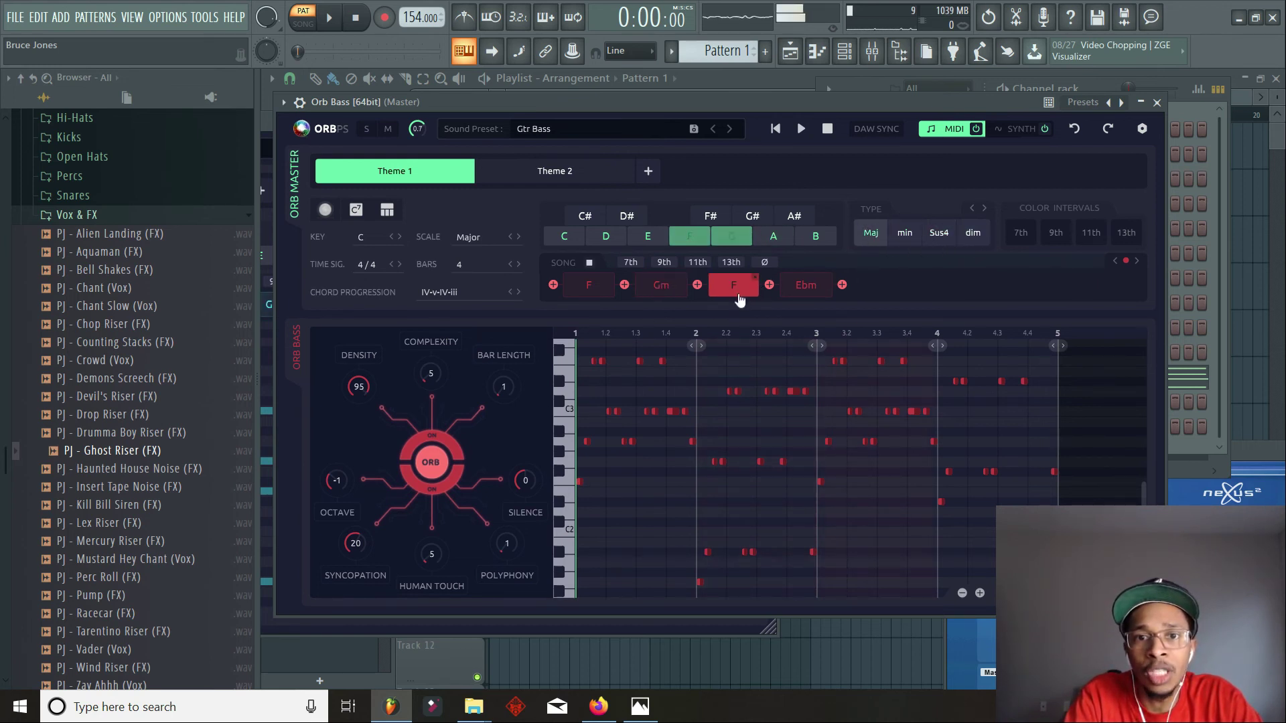
left_click(905, 234)
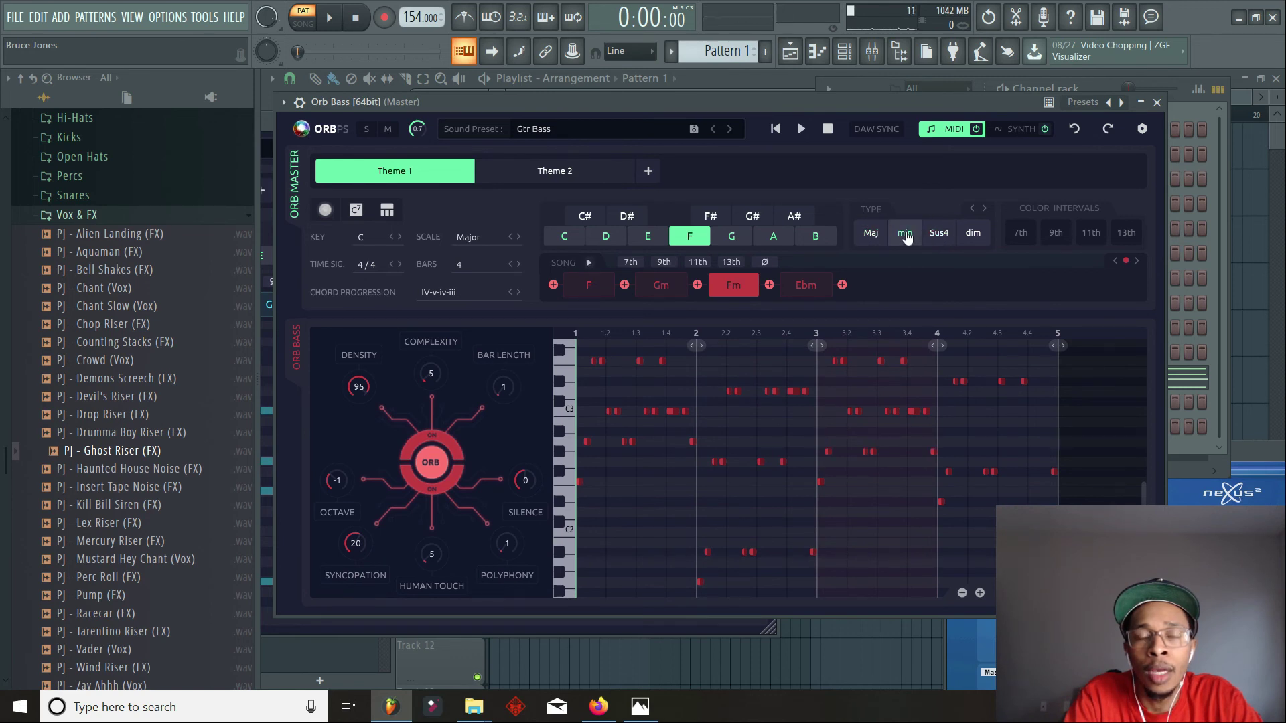
left_click(698, 263)
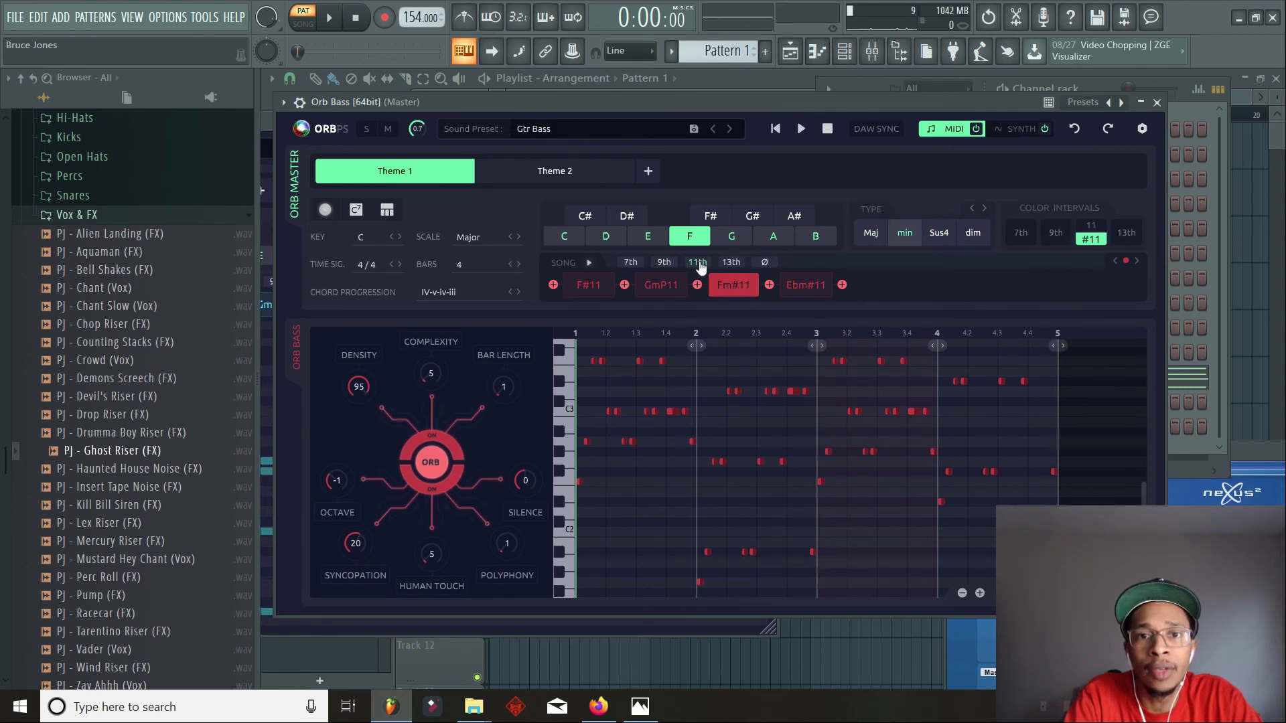